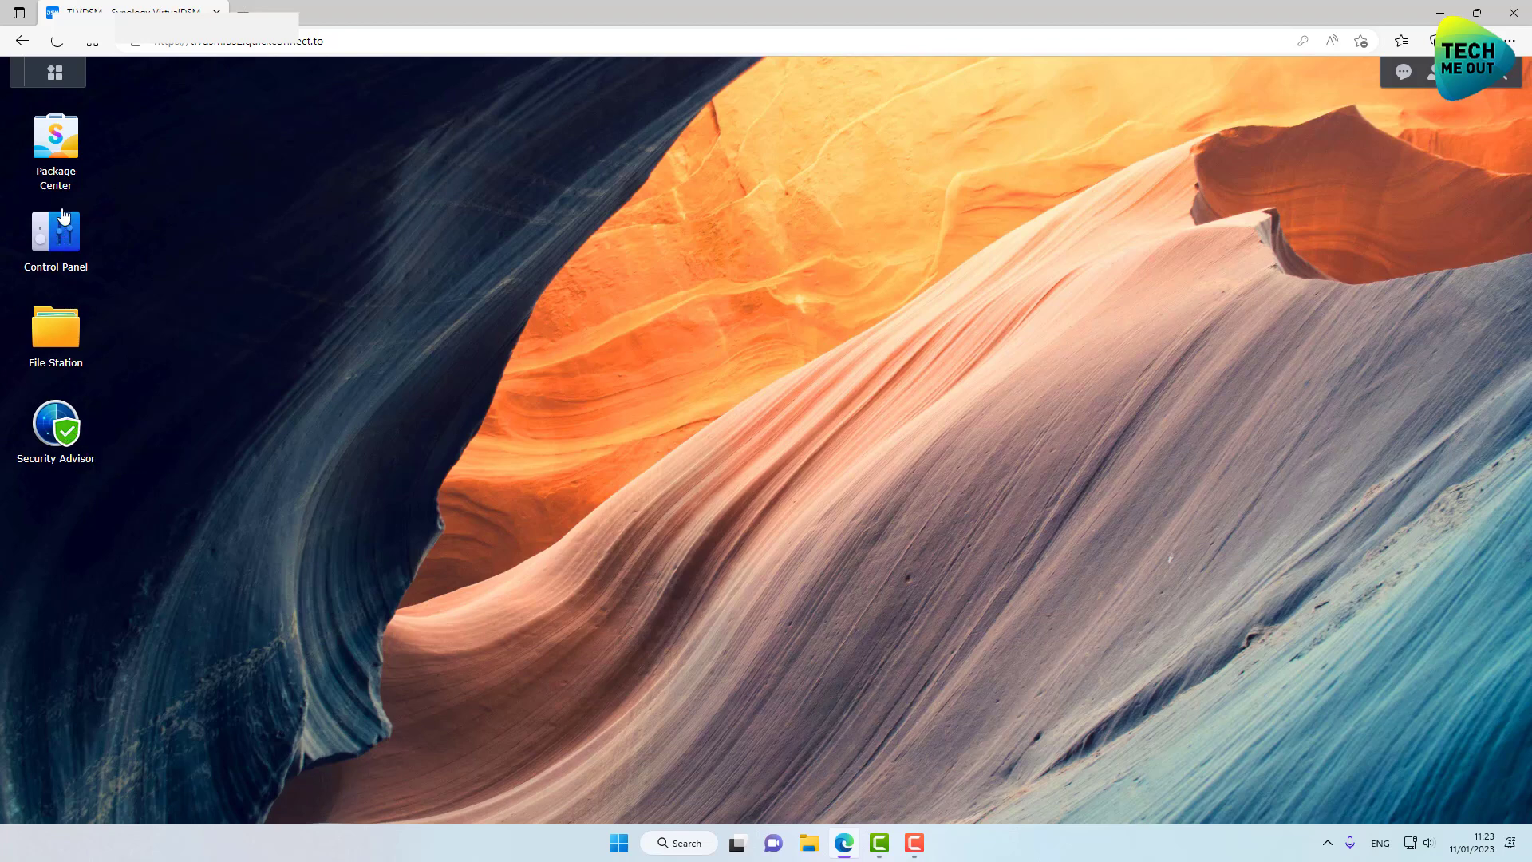
Open Security Advisor and start the security scan with the "For work and business" baseline
left_click(55, 73)
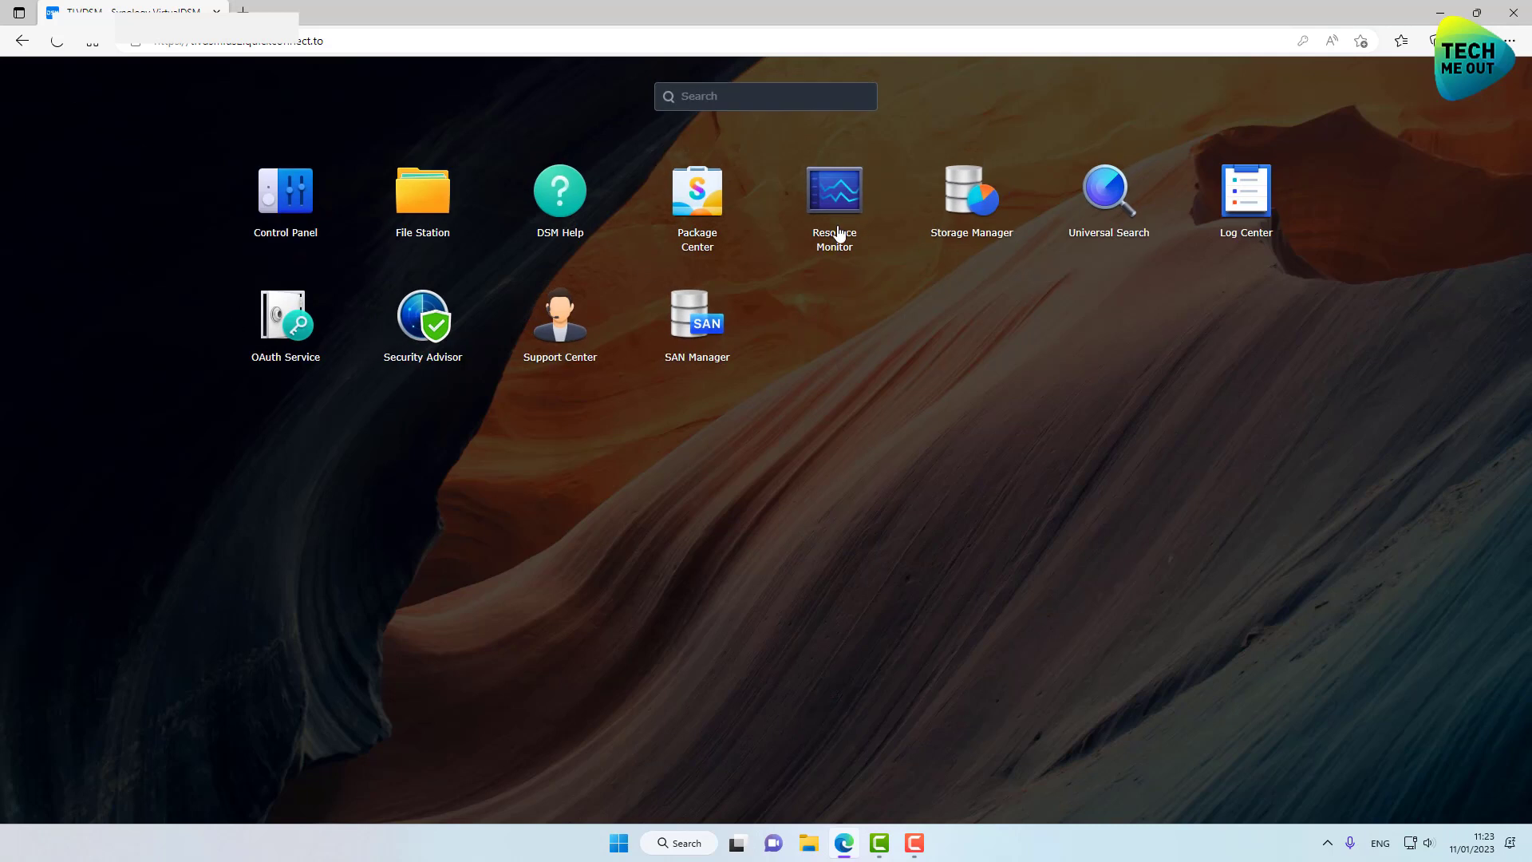
left_click(422, 312)
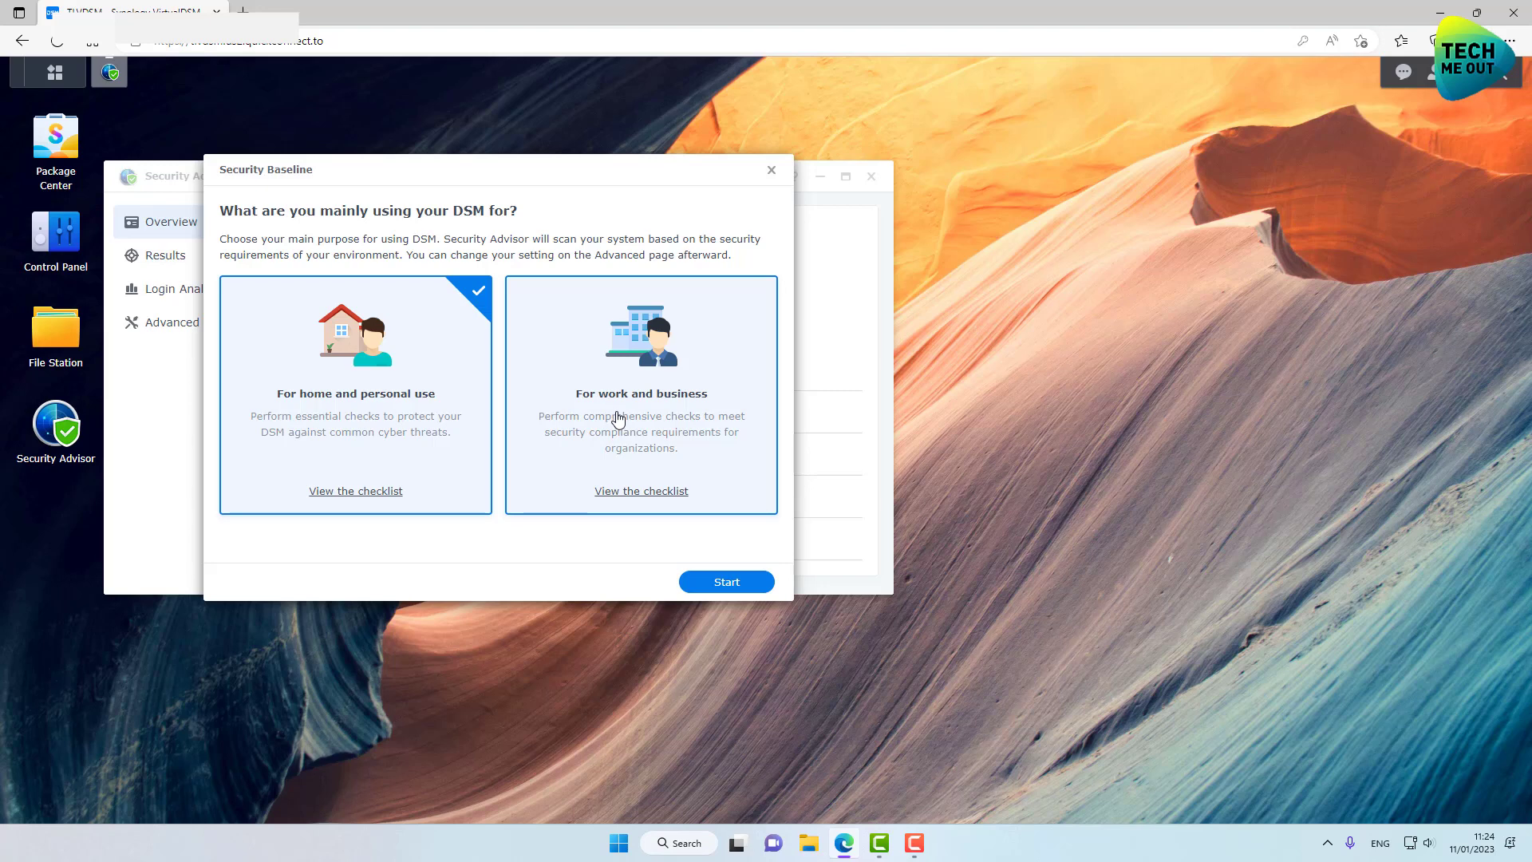
left_click(636, 419)
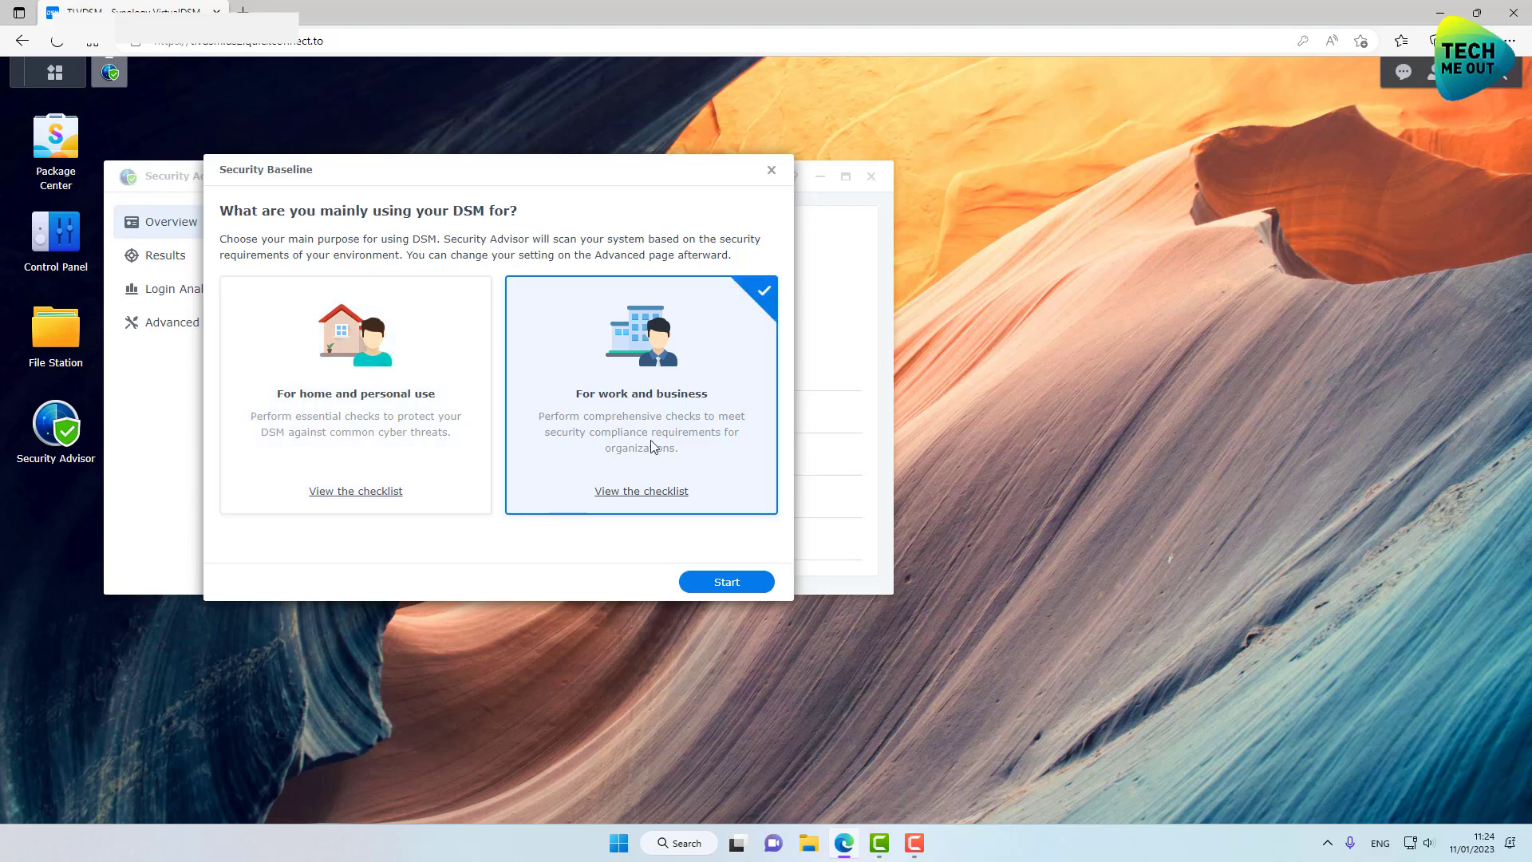
left_click(724, 588)
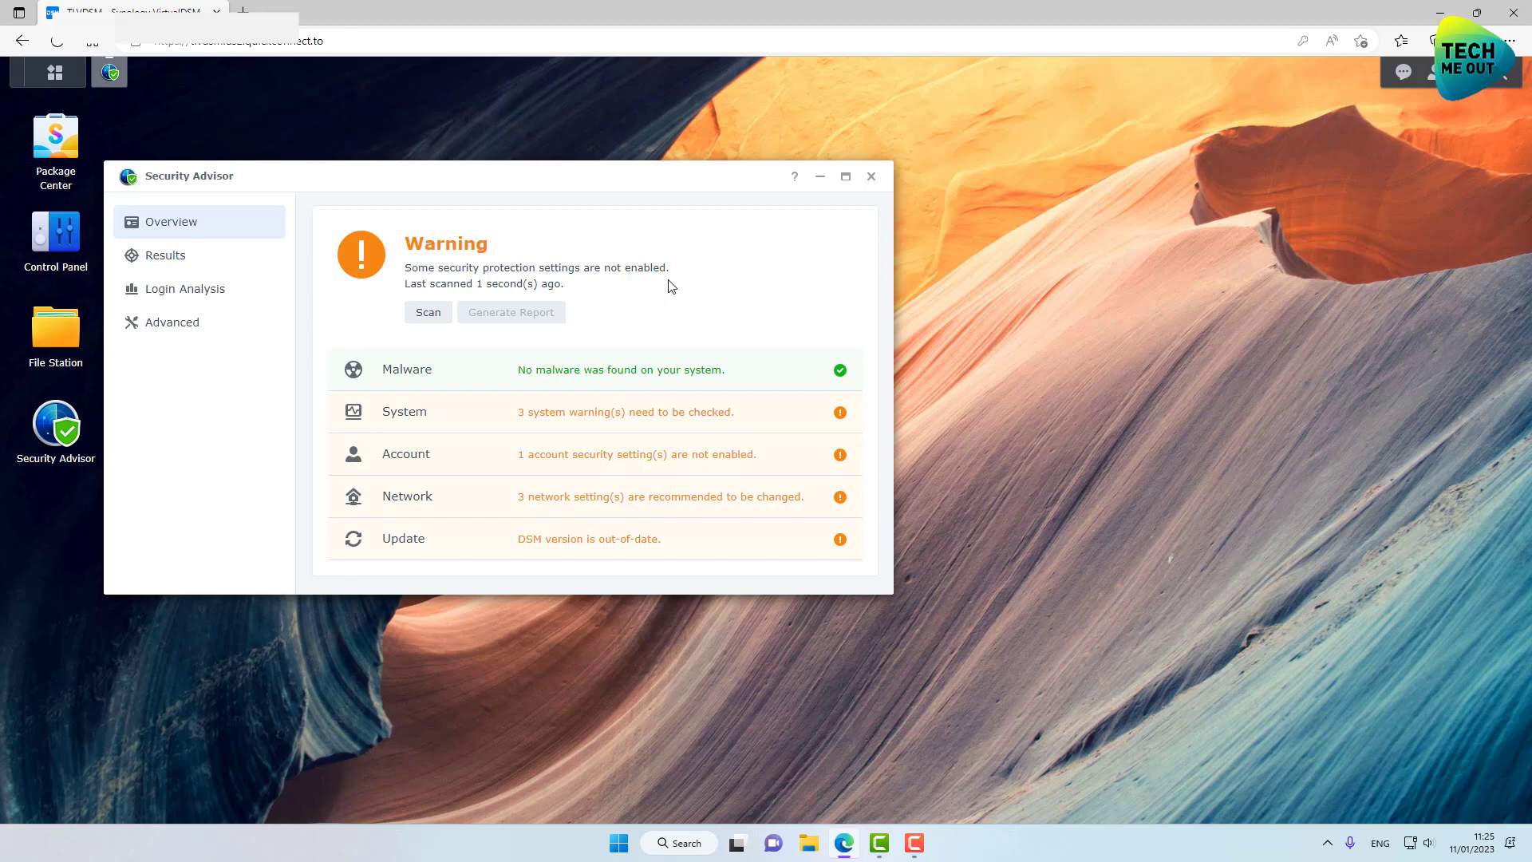
From the System results, enable and apply the recommended "Do not allow DSM to be embedded with iFrame" setting, and rescan that rule
left_click(489, 421)
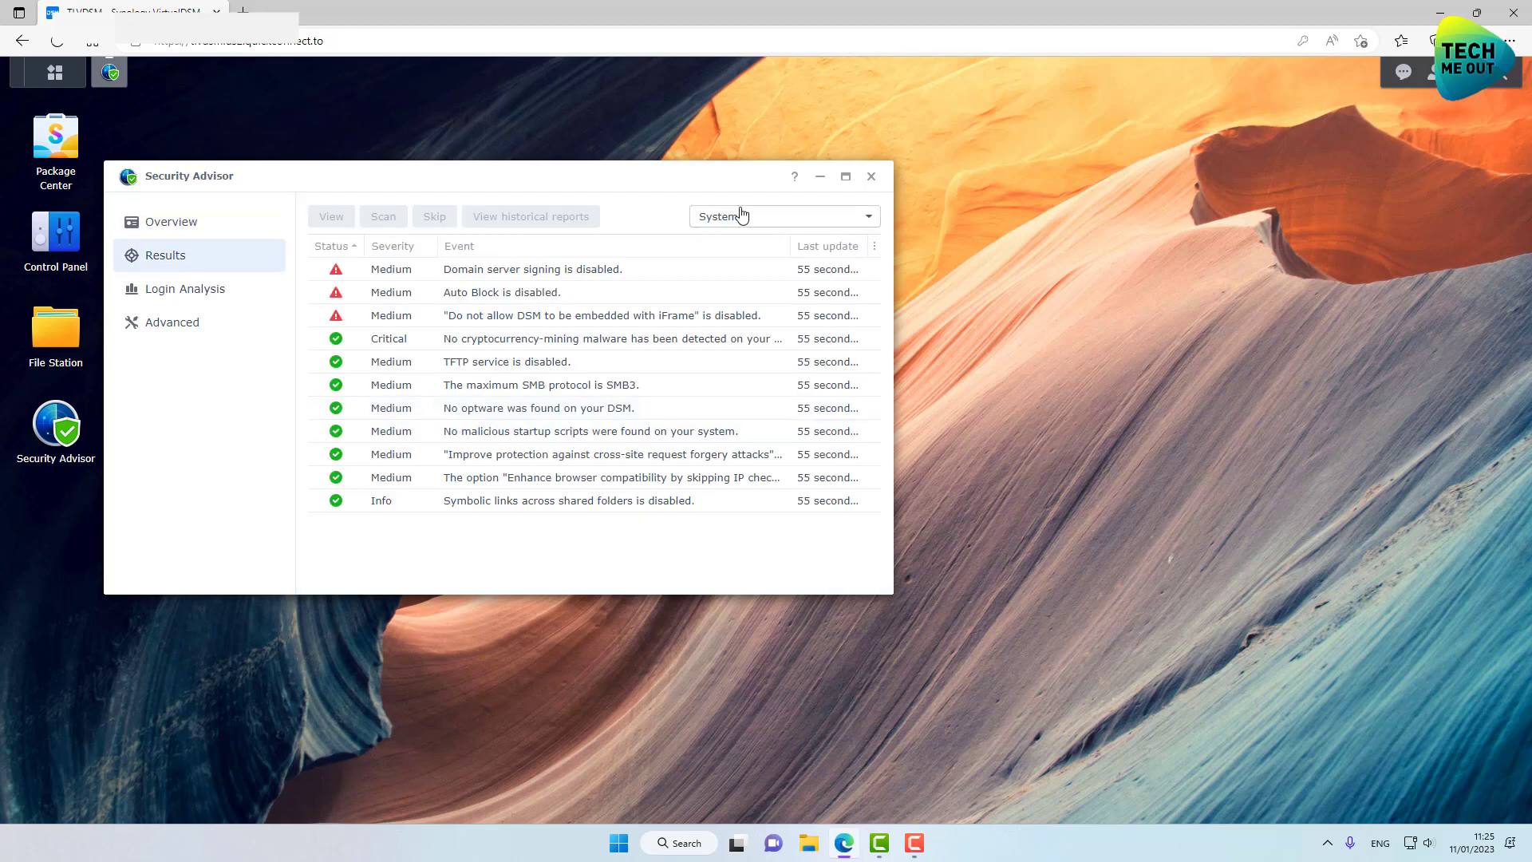
left_click(543, 322)
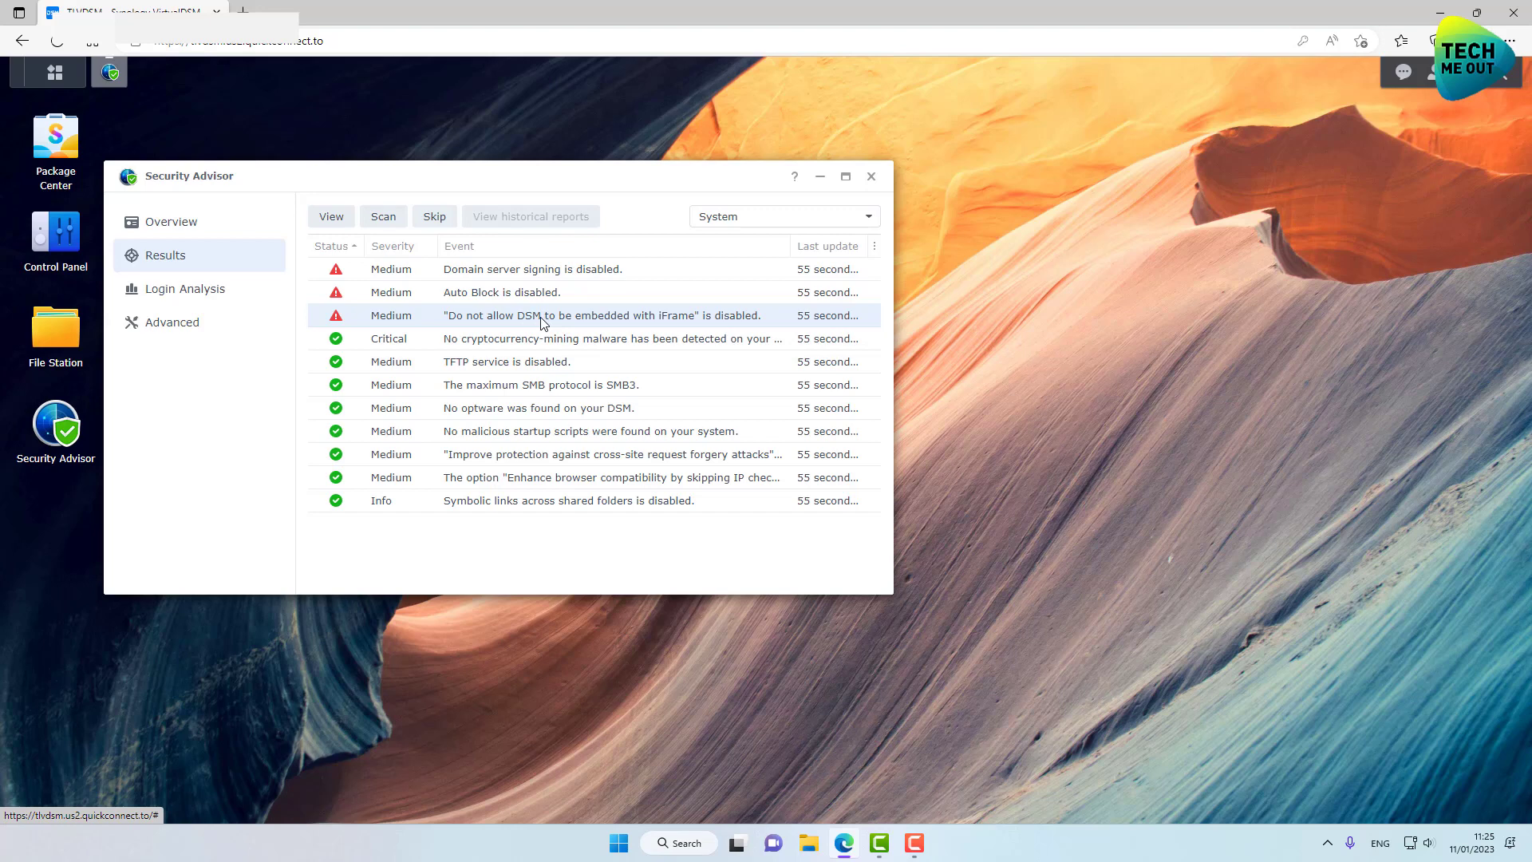
left_click(330, 218)
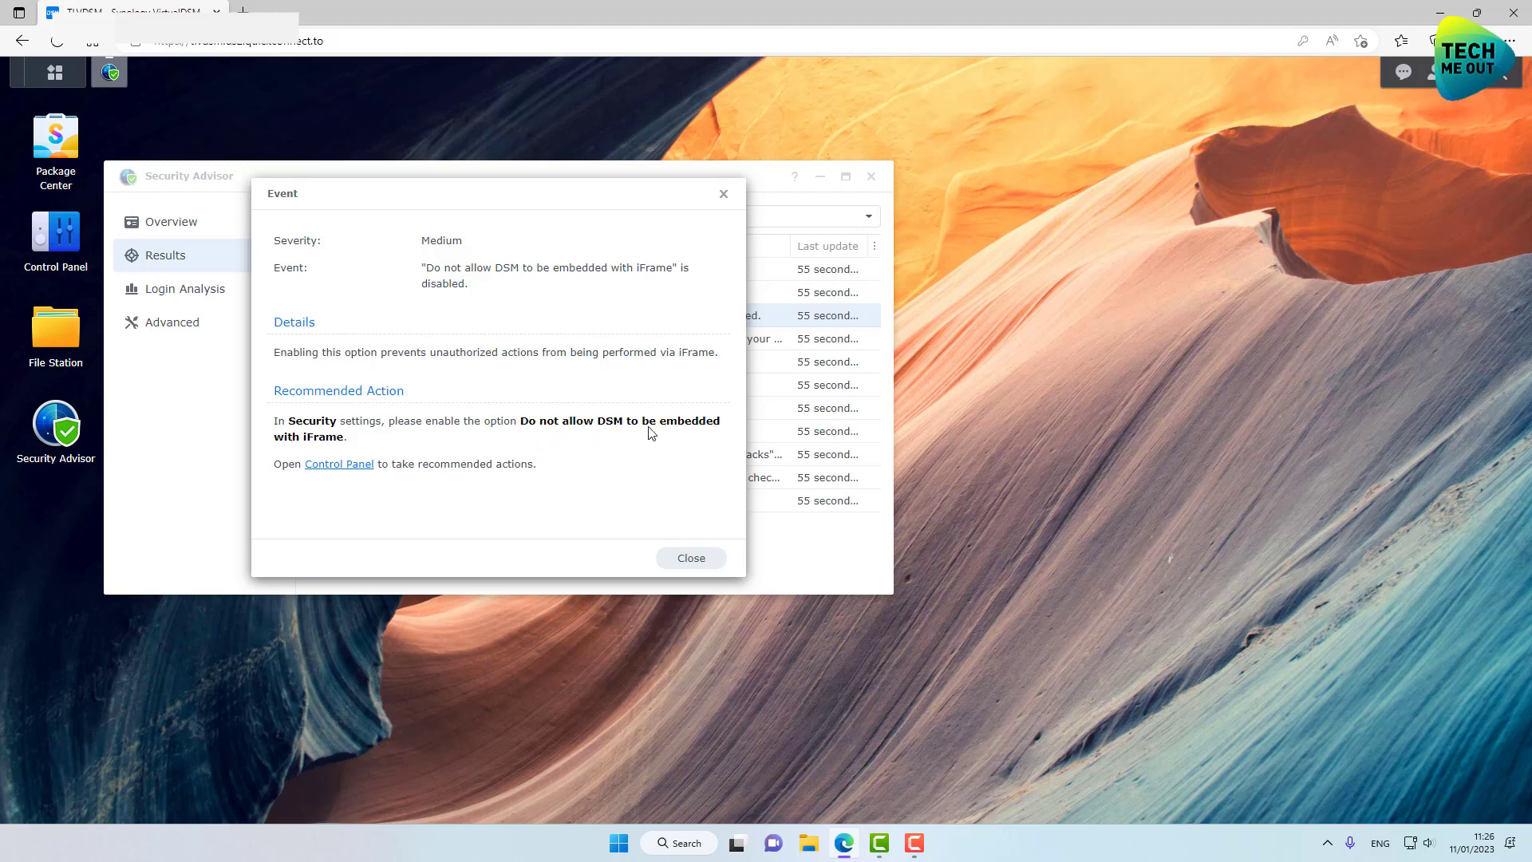
left_click(339, 464)
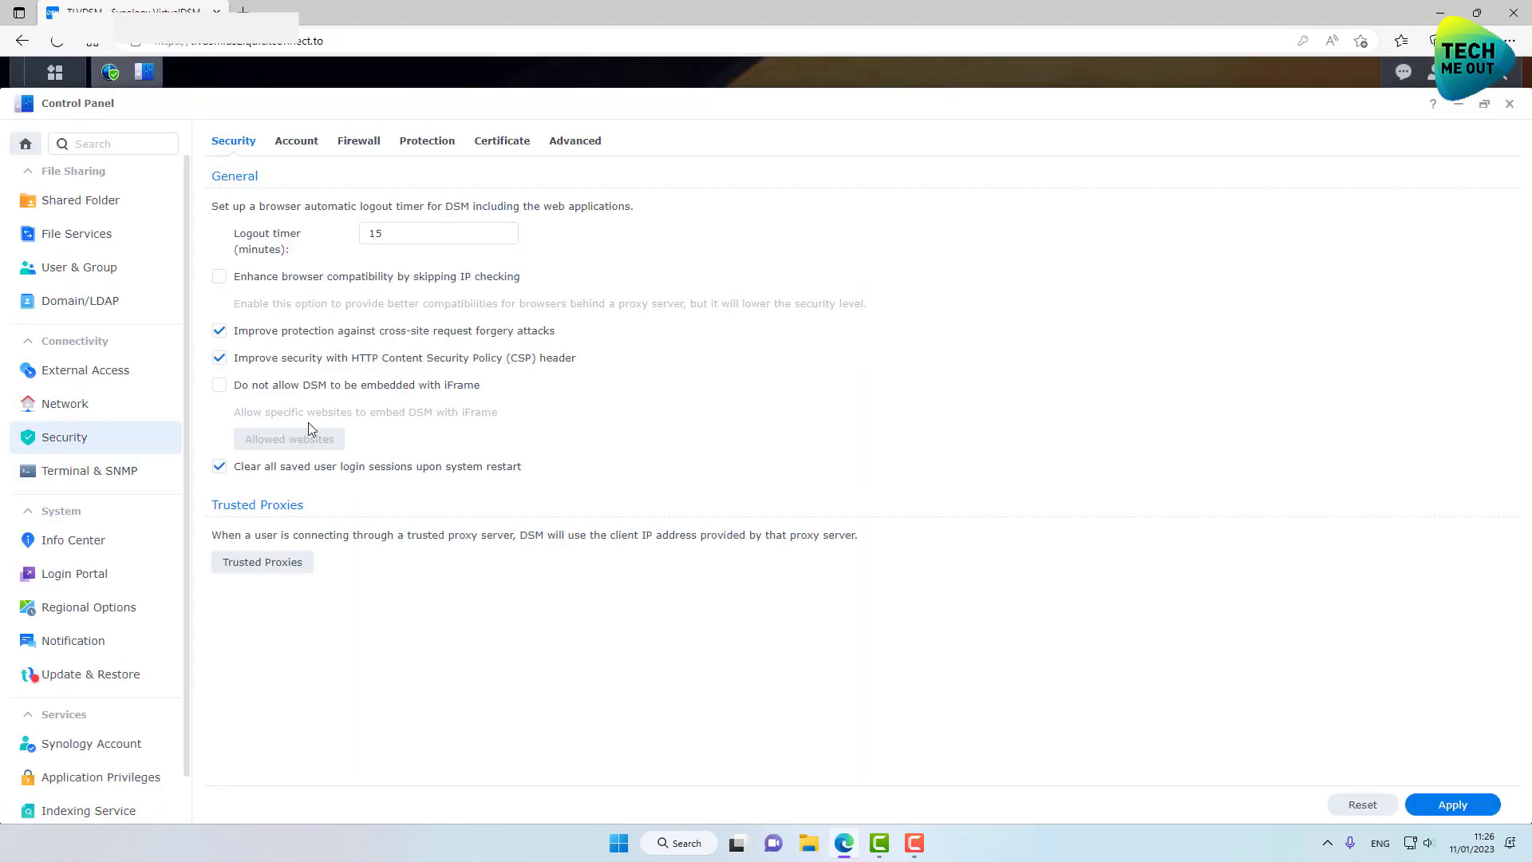
left_click(283, 388)
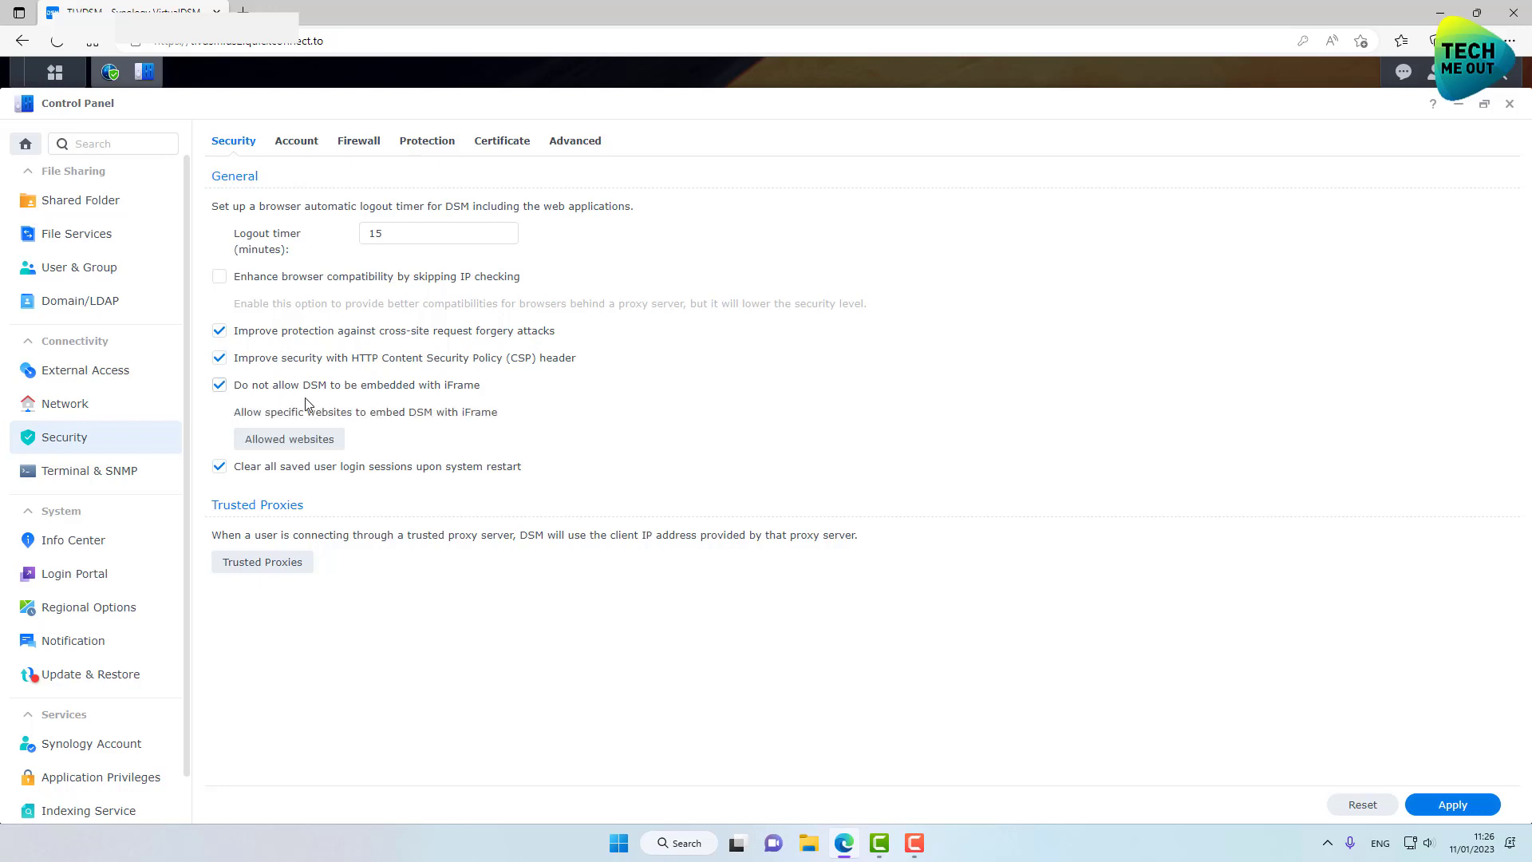
left_click(1452, 804)
left_click(1508, 112)
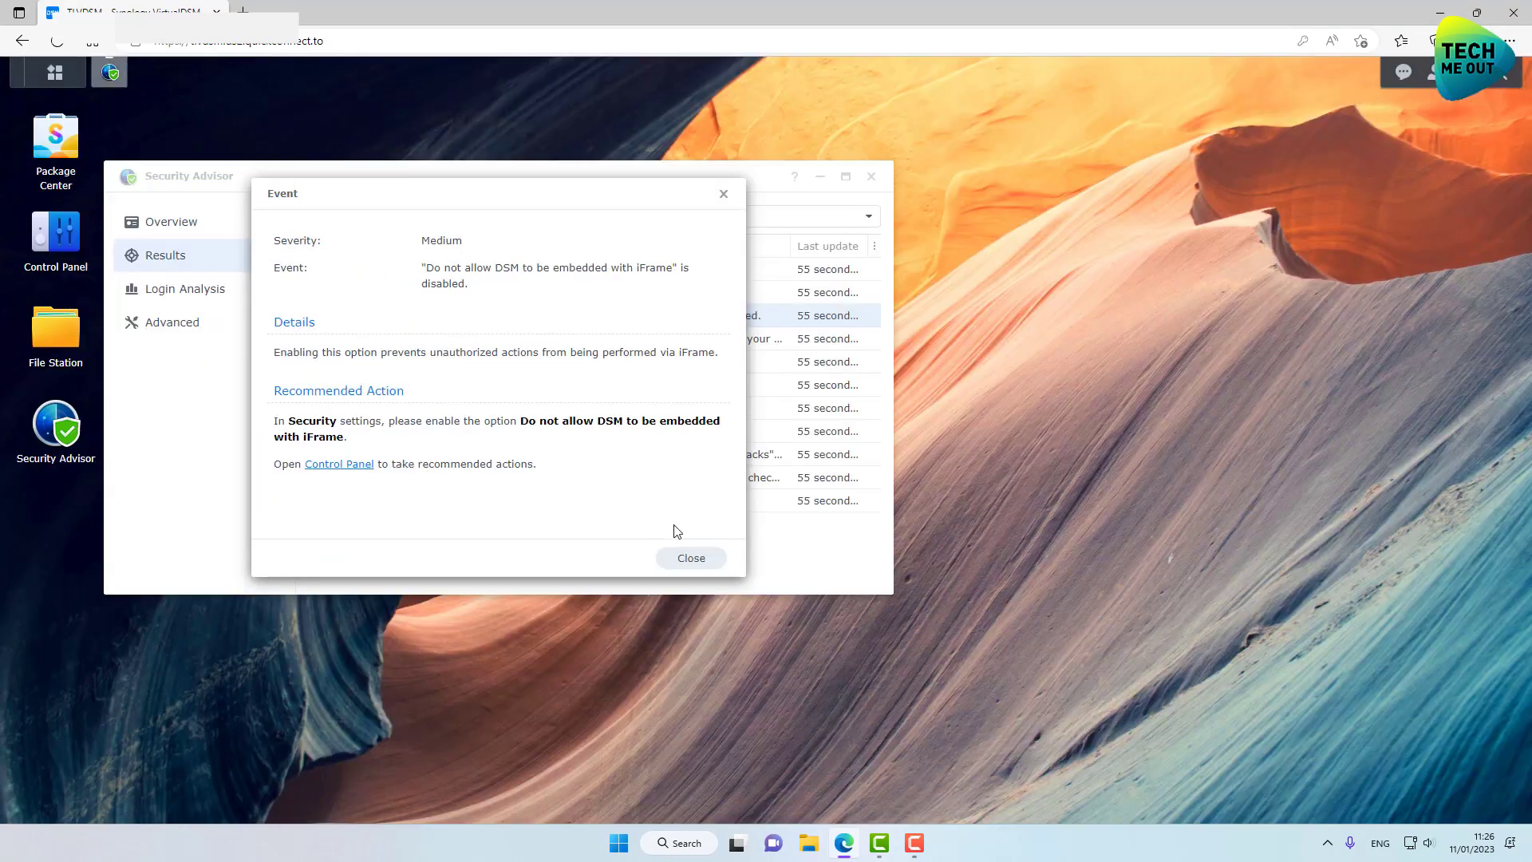
left_click(686, 557)
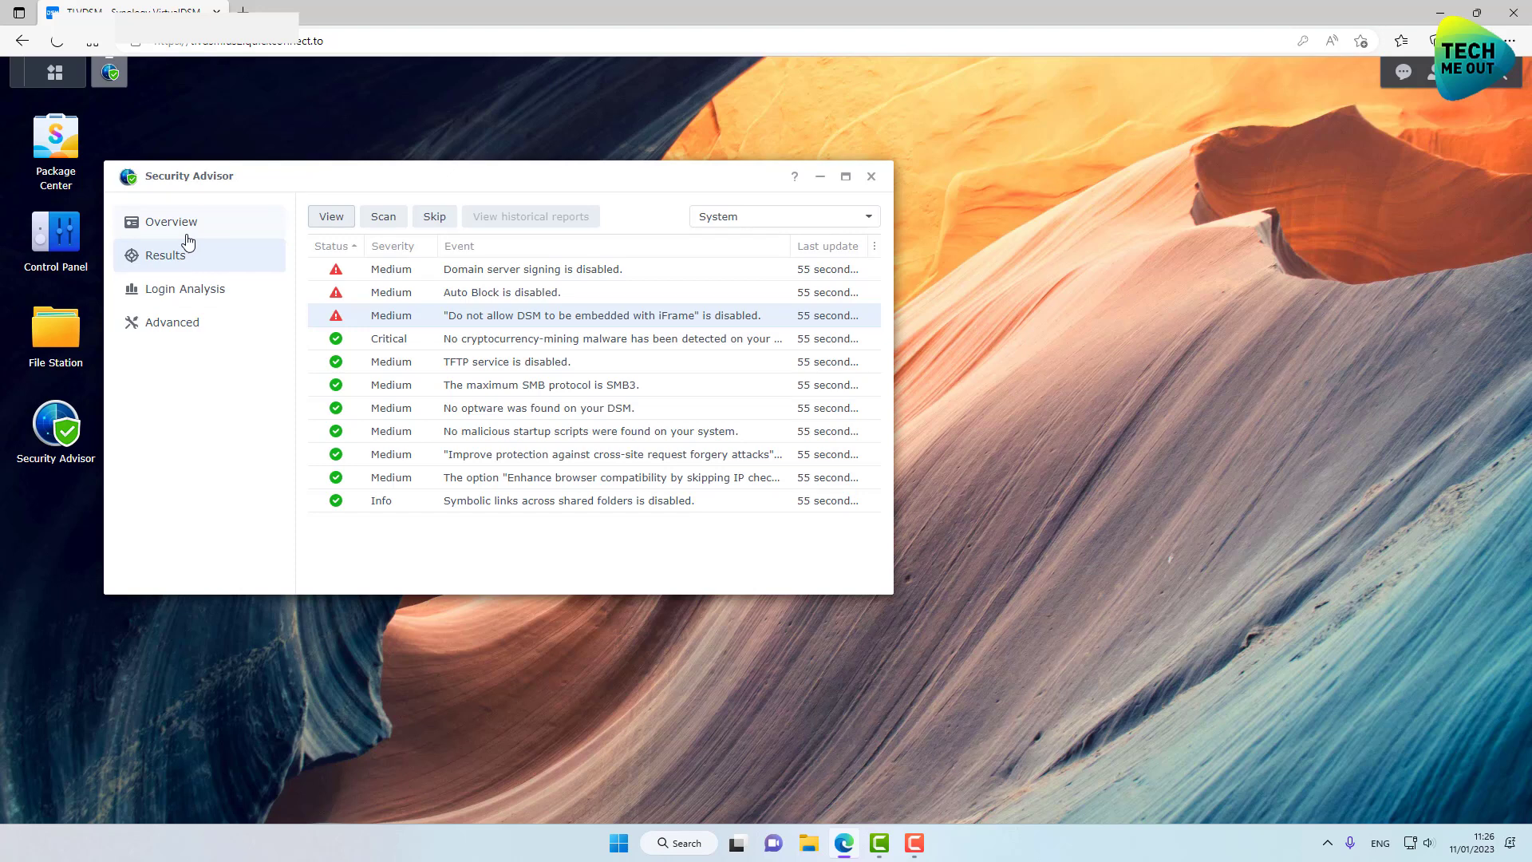
left_click(381, 220)
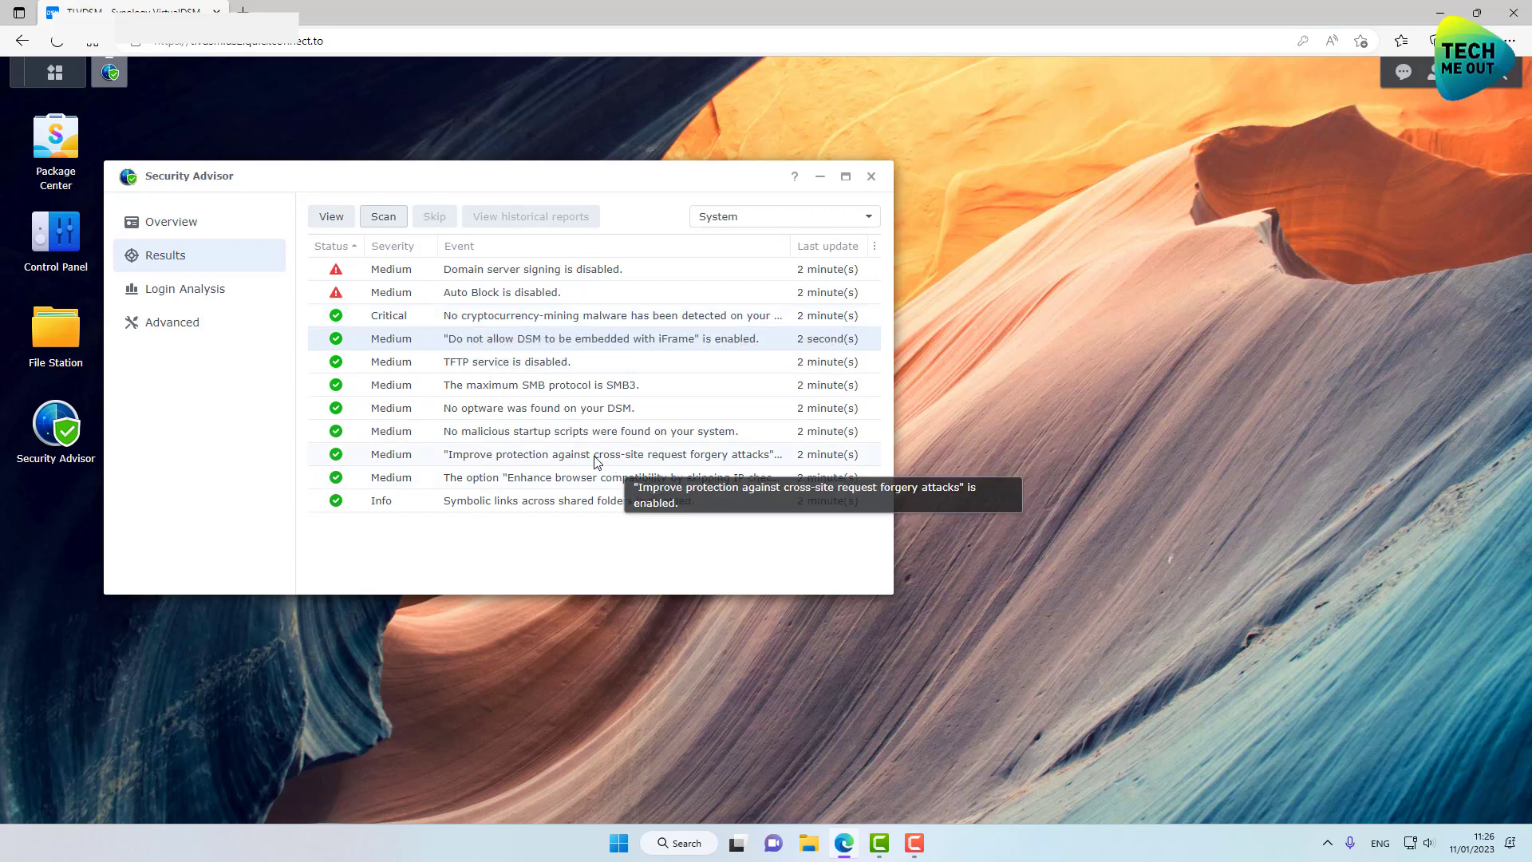
Follow the recommendation of the Auto Block event to enable auto block in the Protection settings and apply it
left_click(476, 298)
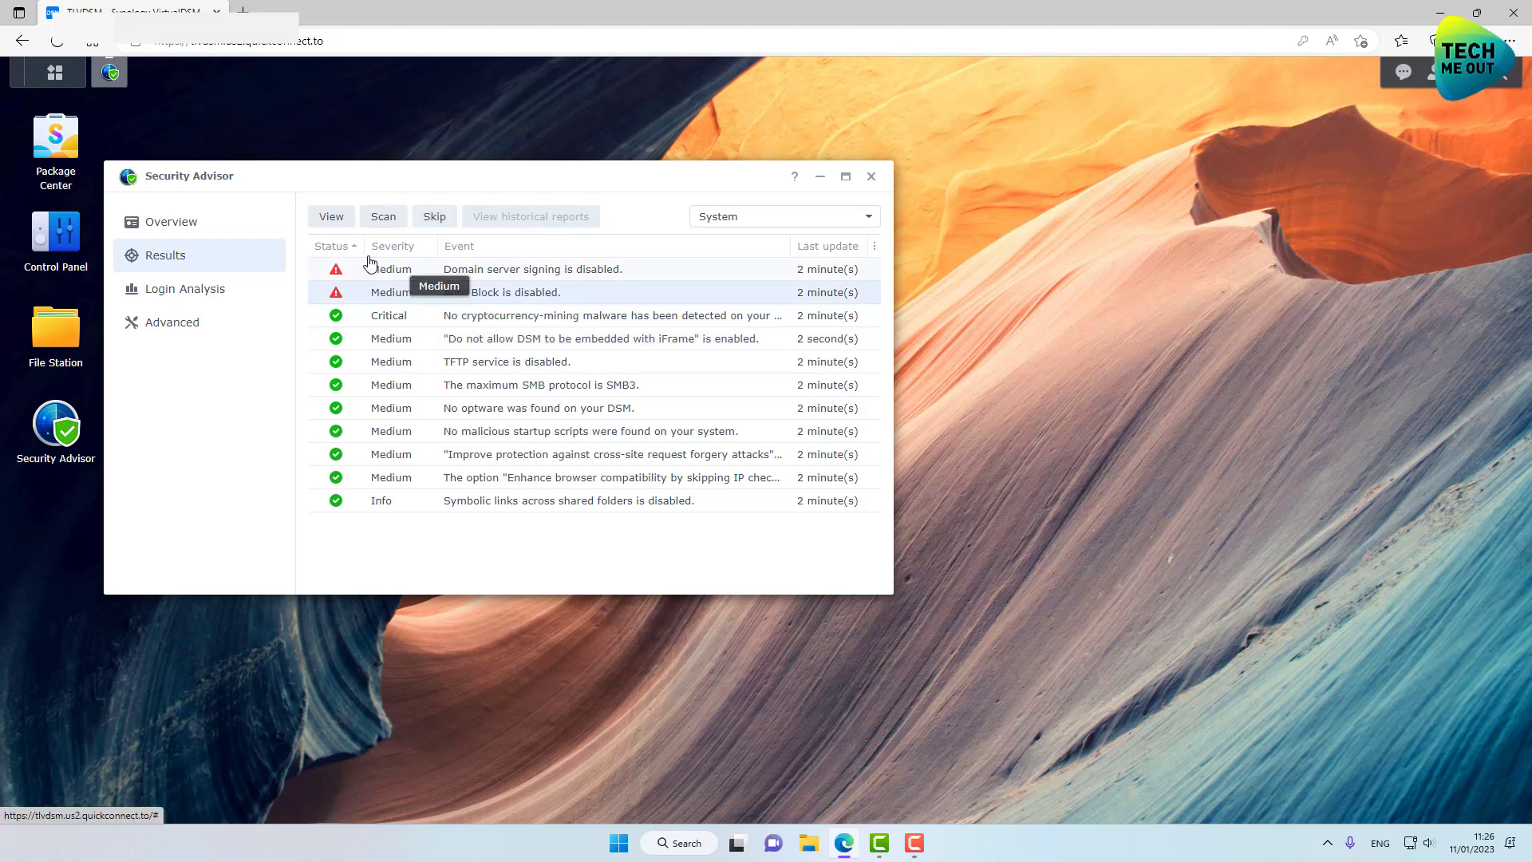
left_click(338, 221)
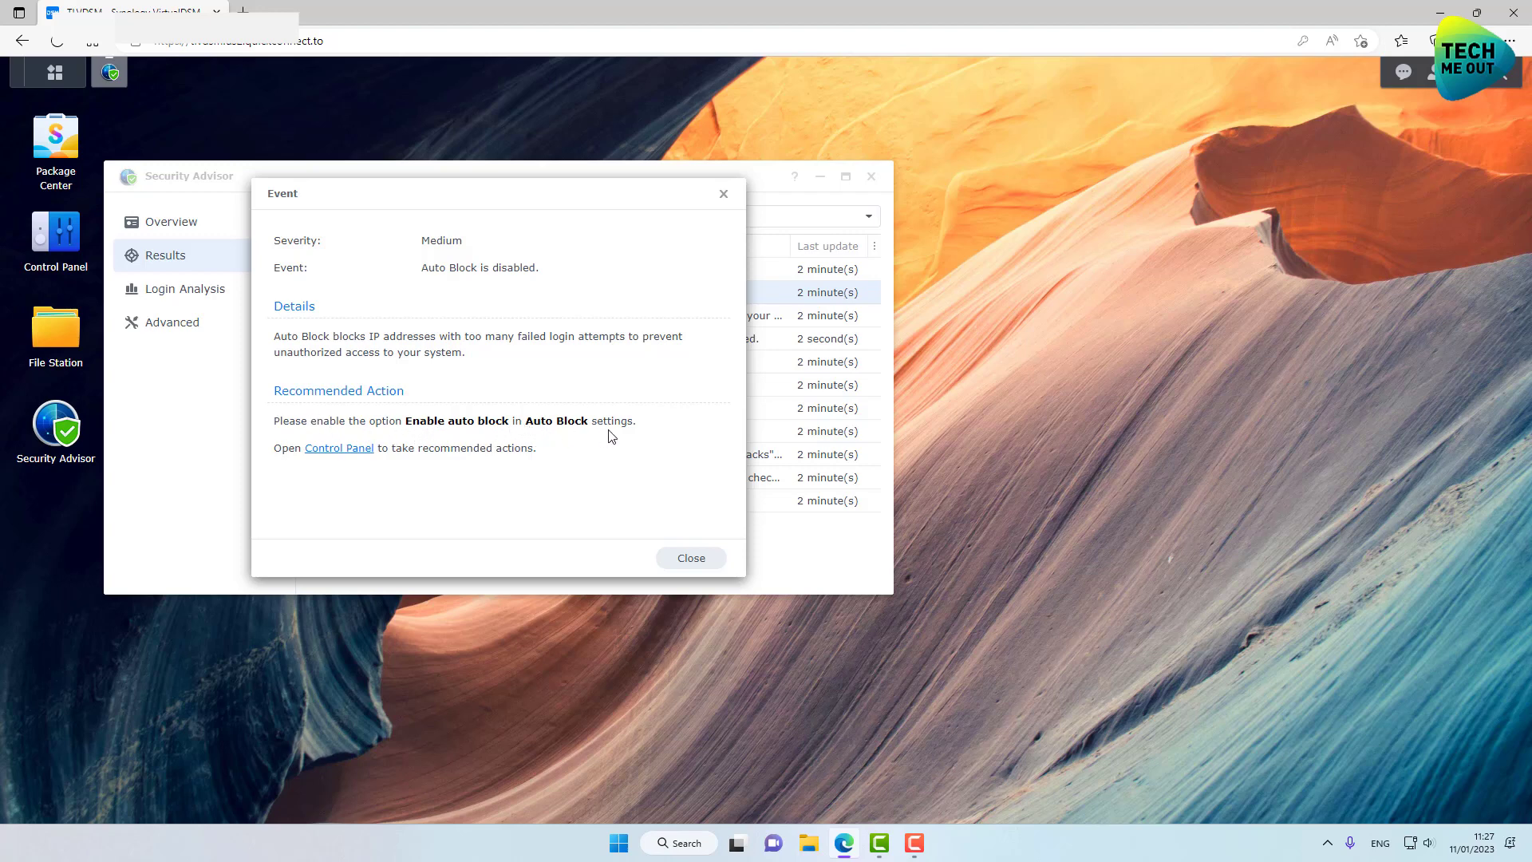
left_click(339, 448)
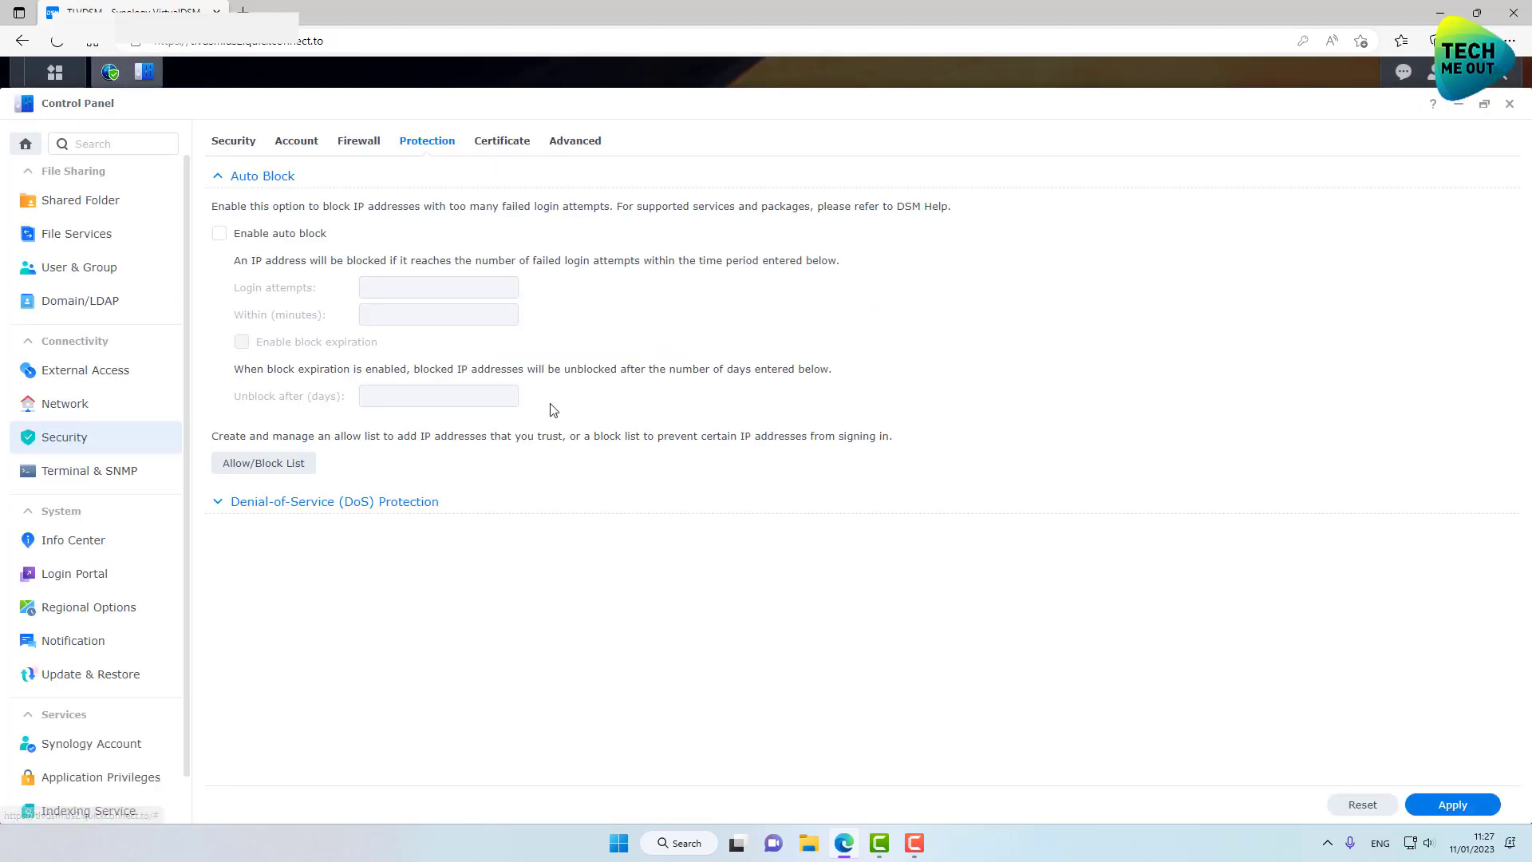
left_click(271, 237)
left_click(1449, 805)
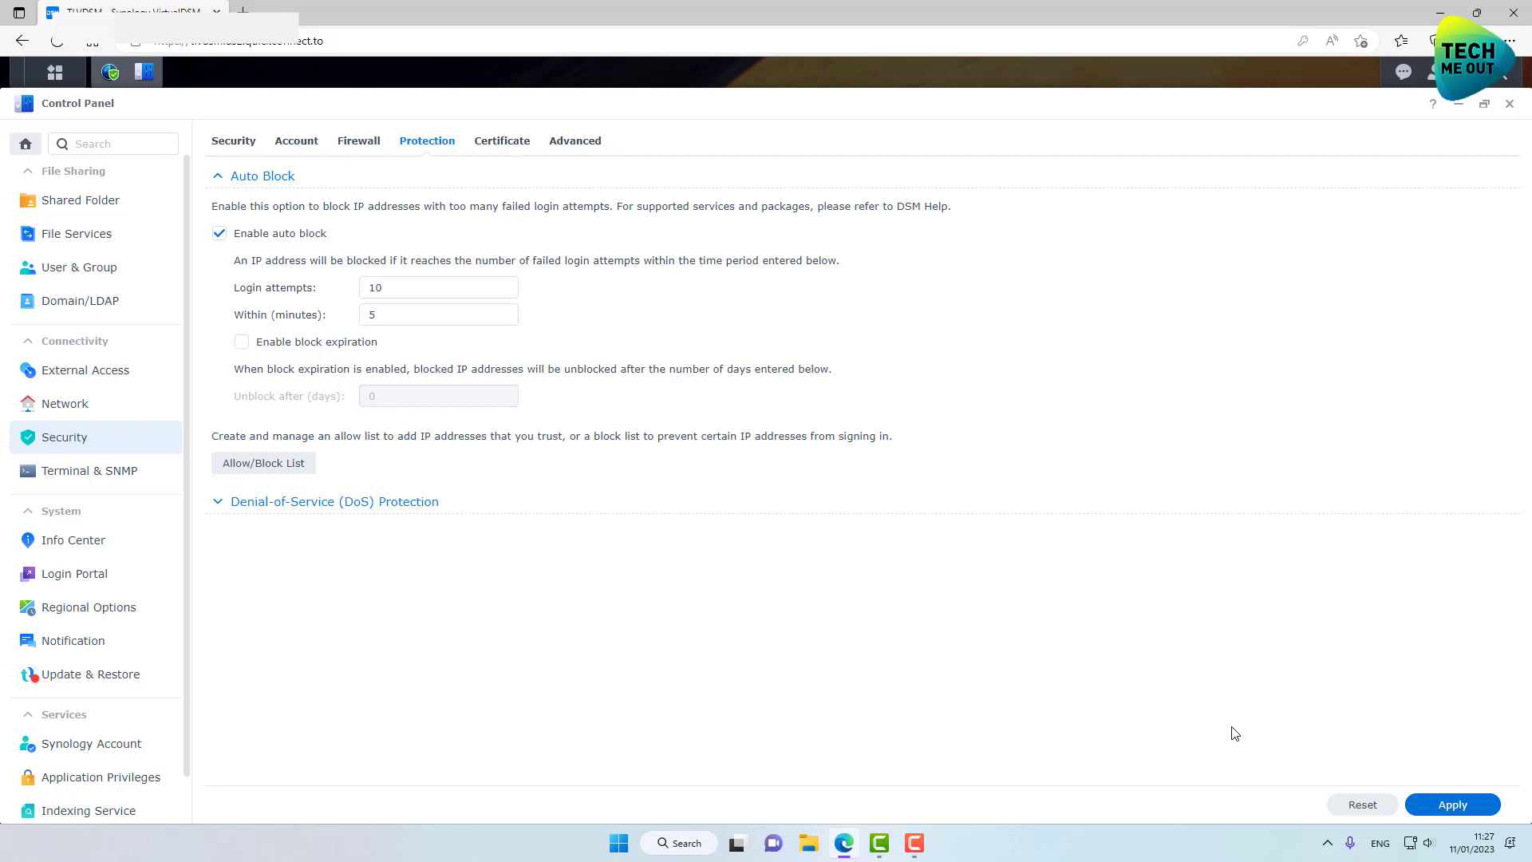
left_click(1510, 105)
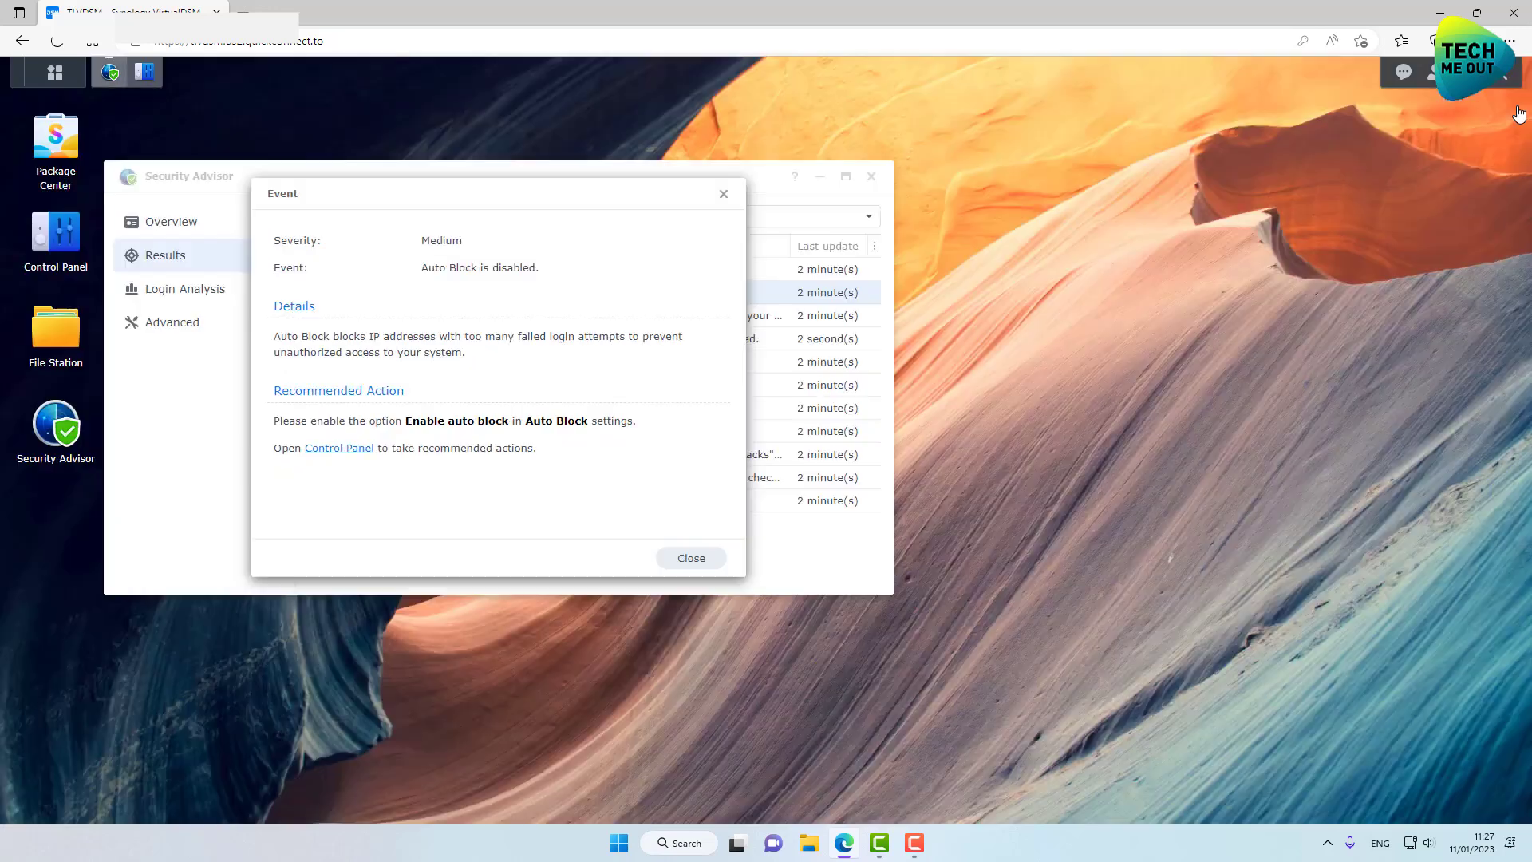
left_click(694, 554)
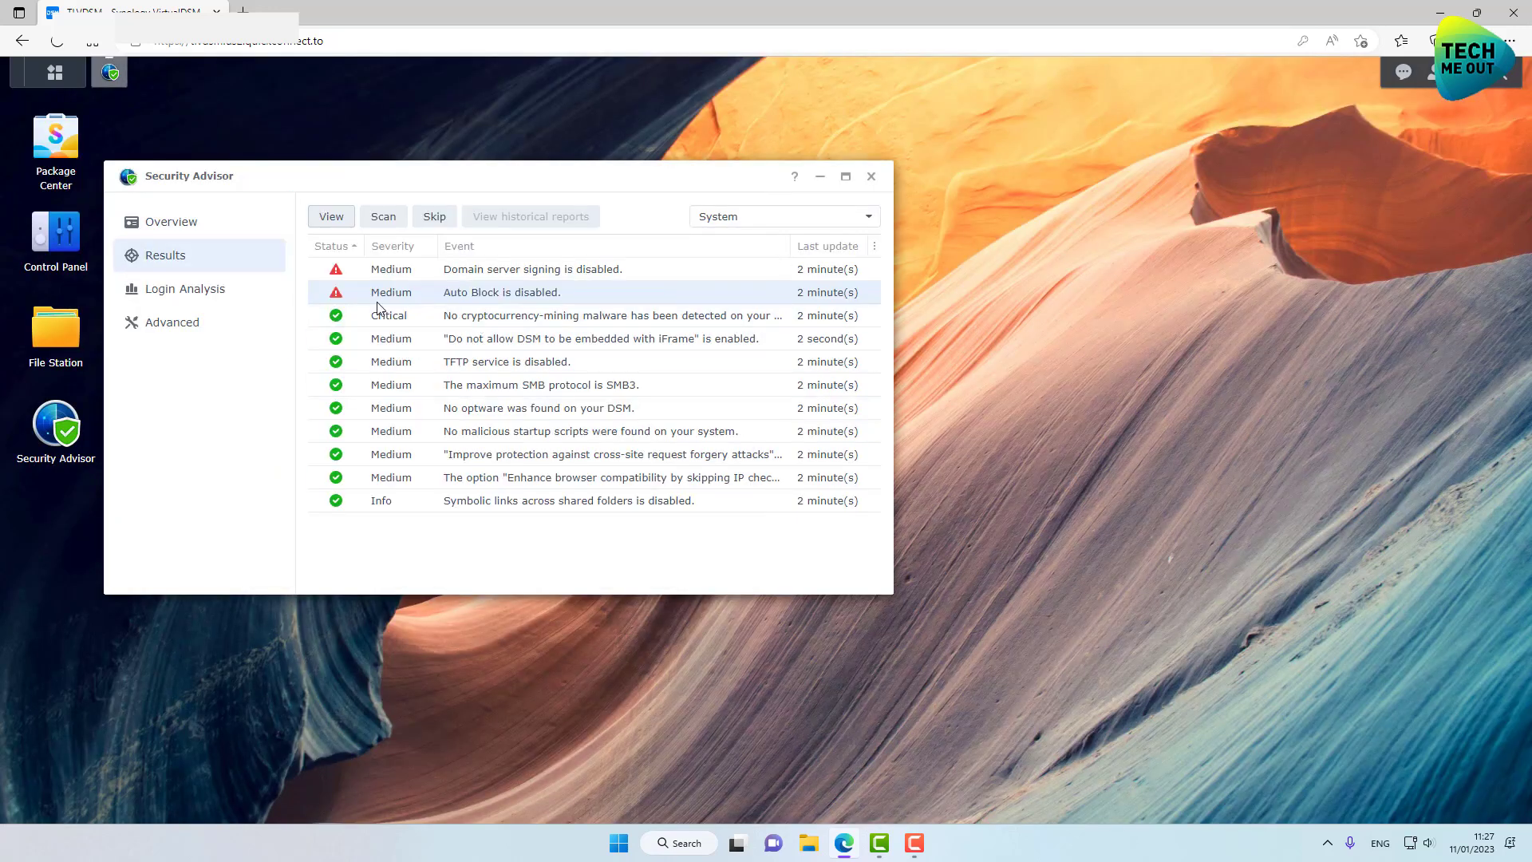
Review the Account event about password strength rules for work and business and skip that rule
left_click(175, 228)
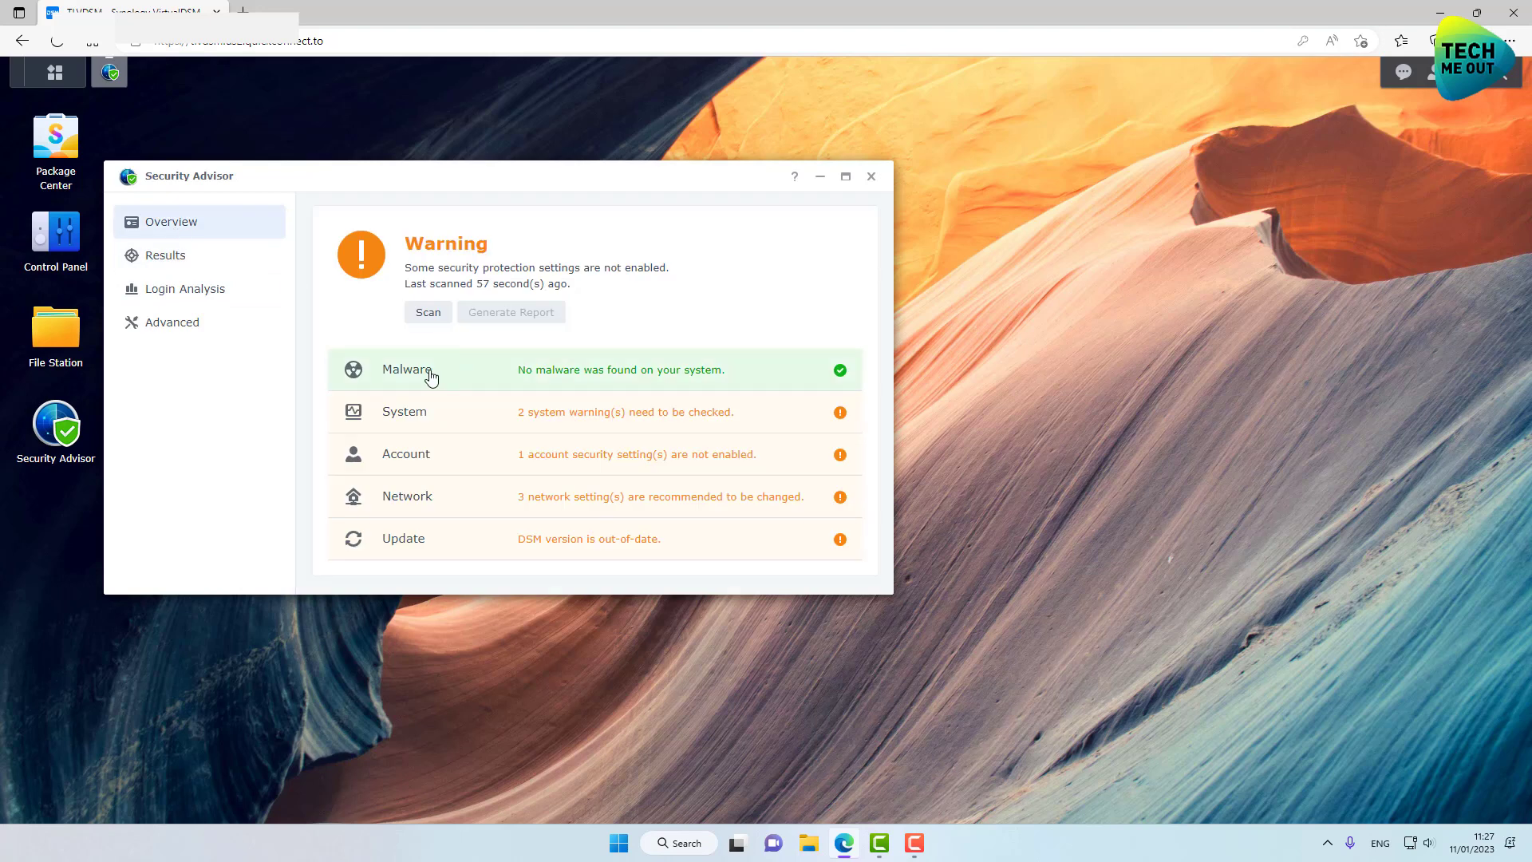
left_click(453, 457)
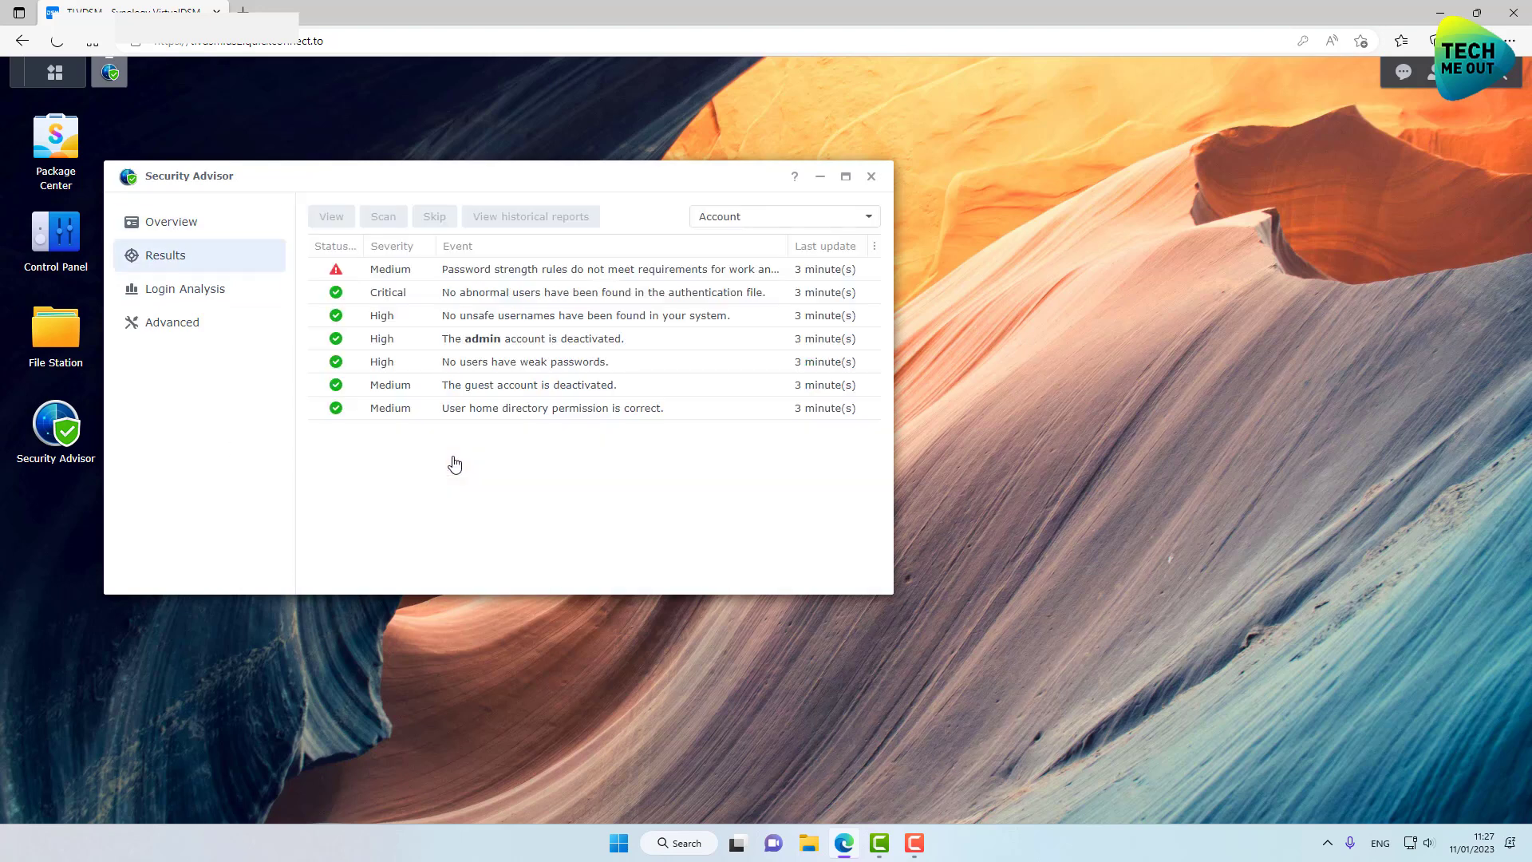
left_click(473, 275)
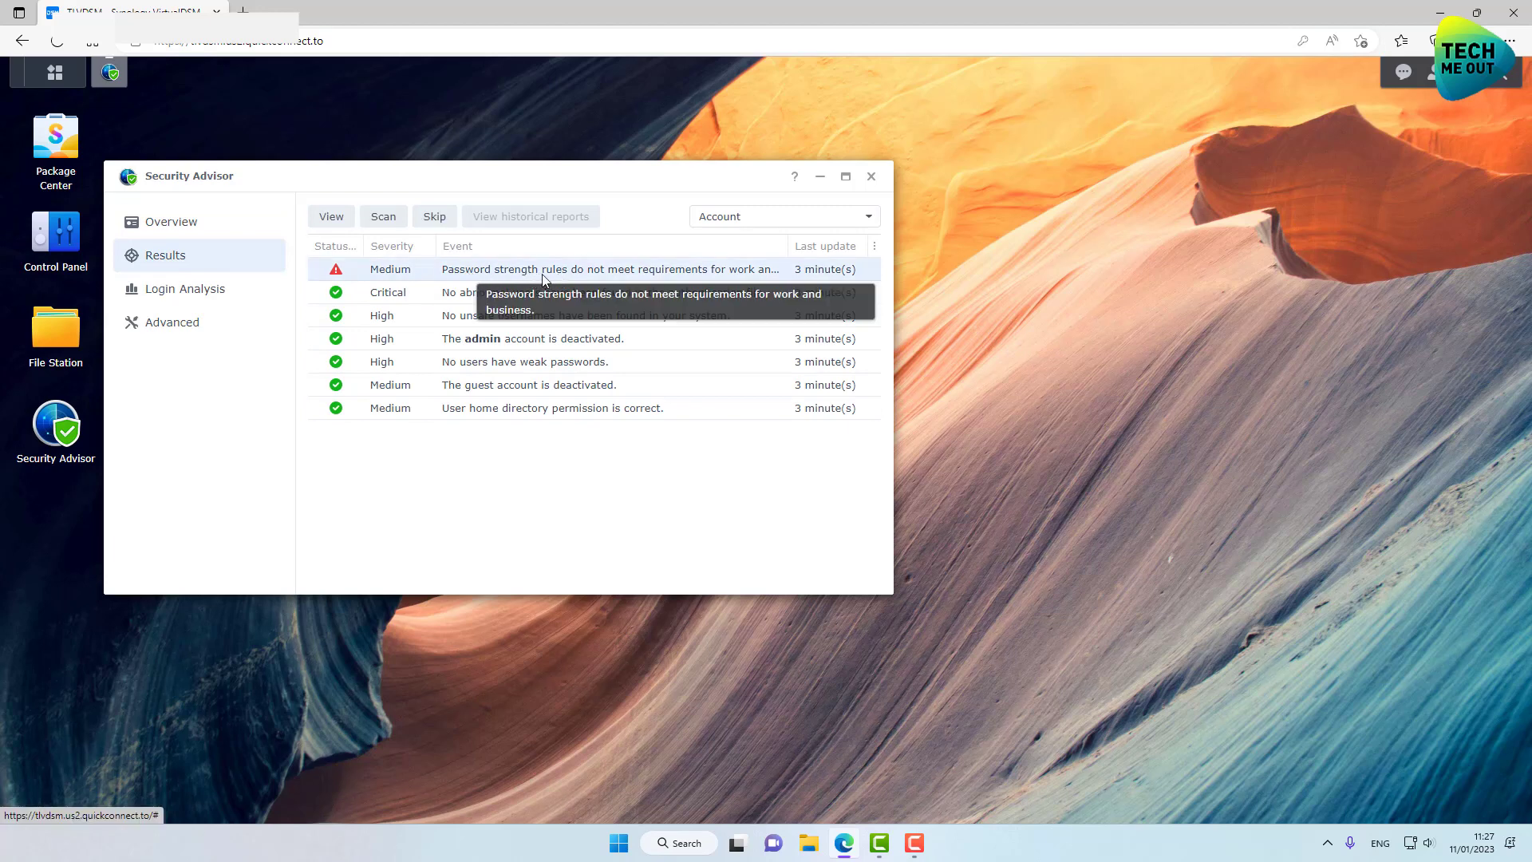
double_click(623, 275)
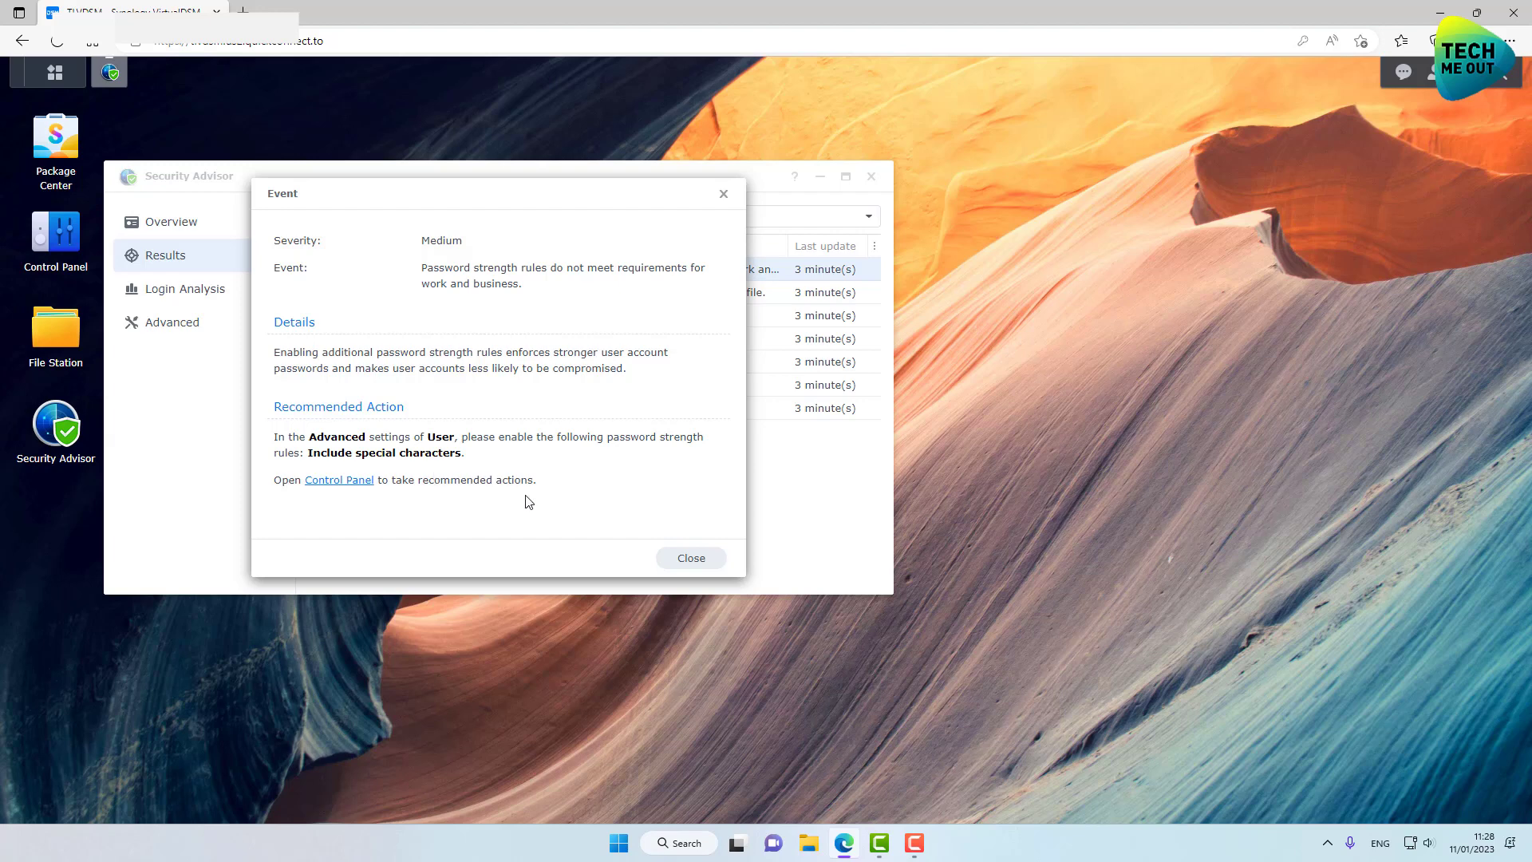
left_click(692, 561)
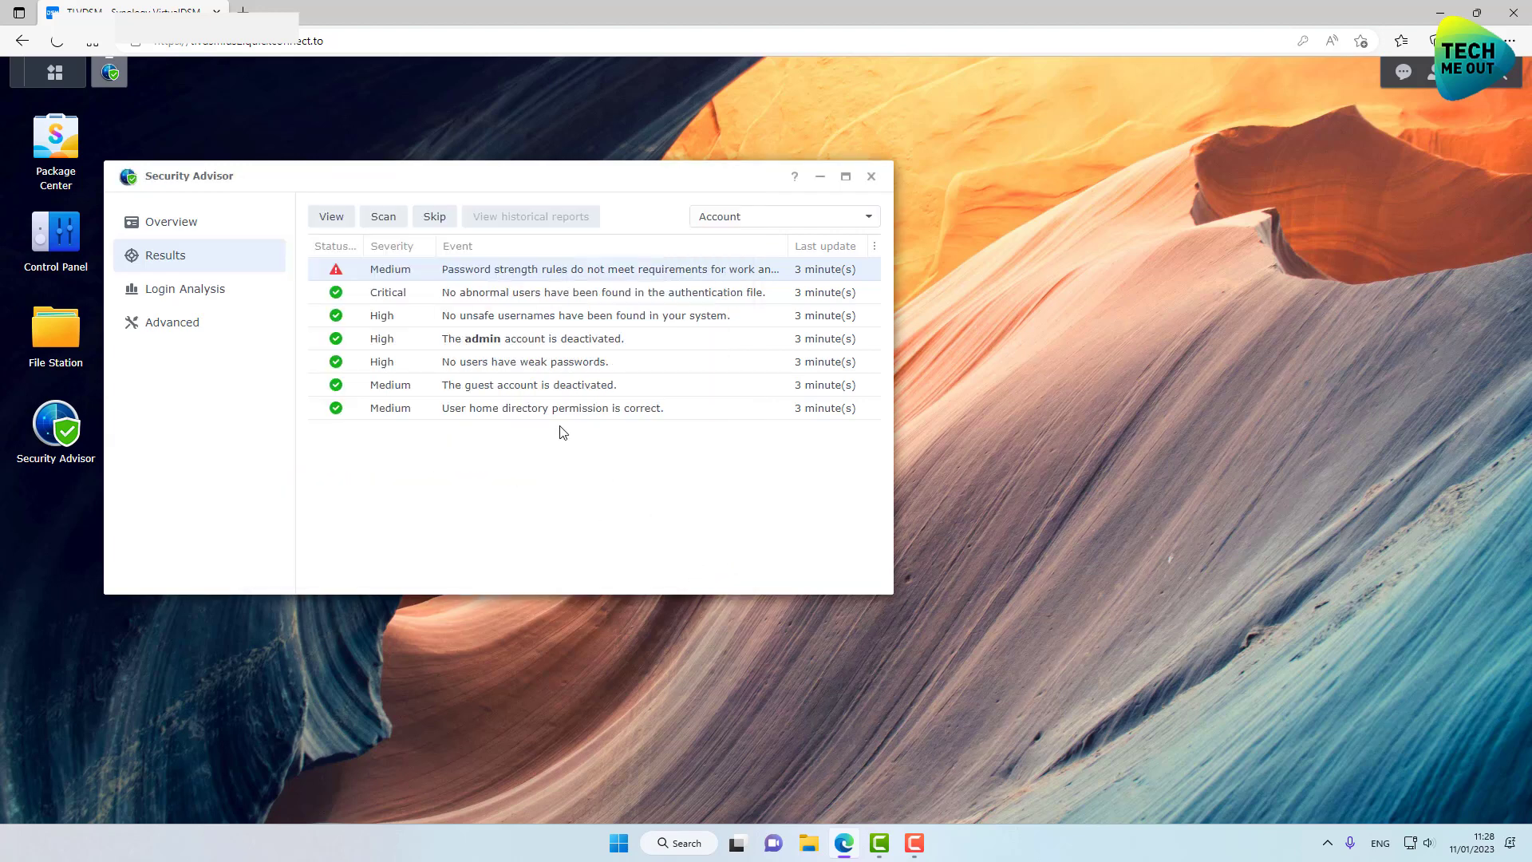
left_click(434, 217)
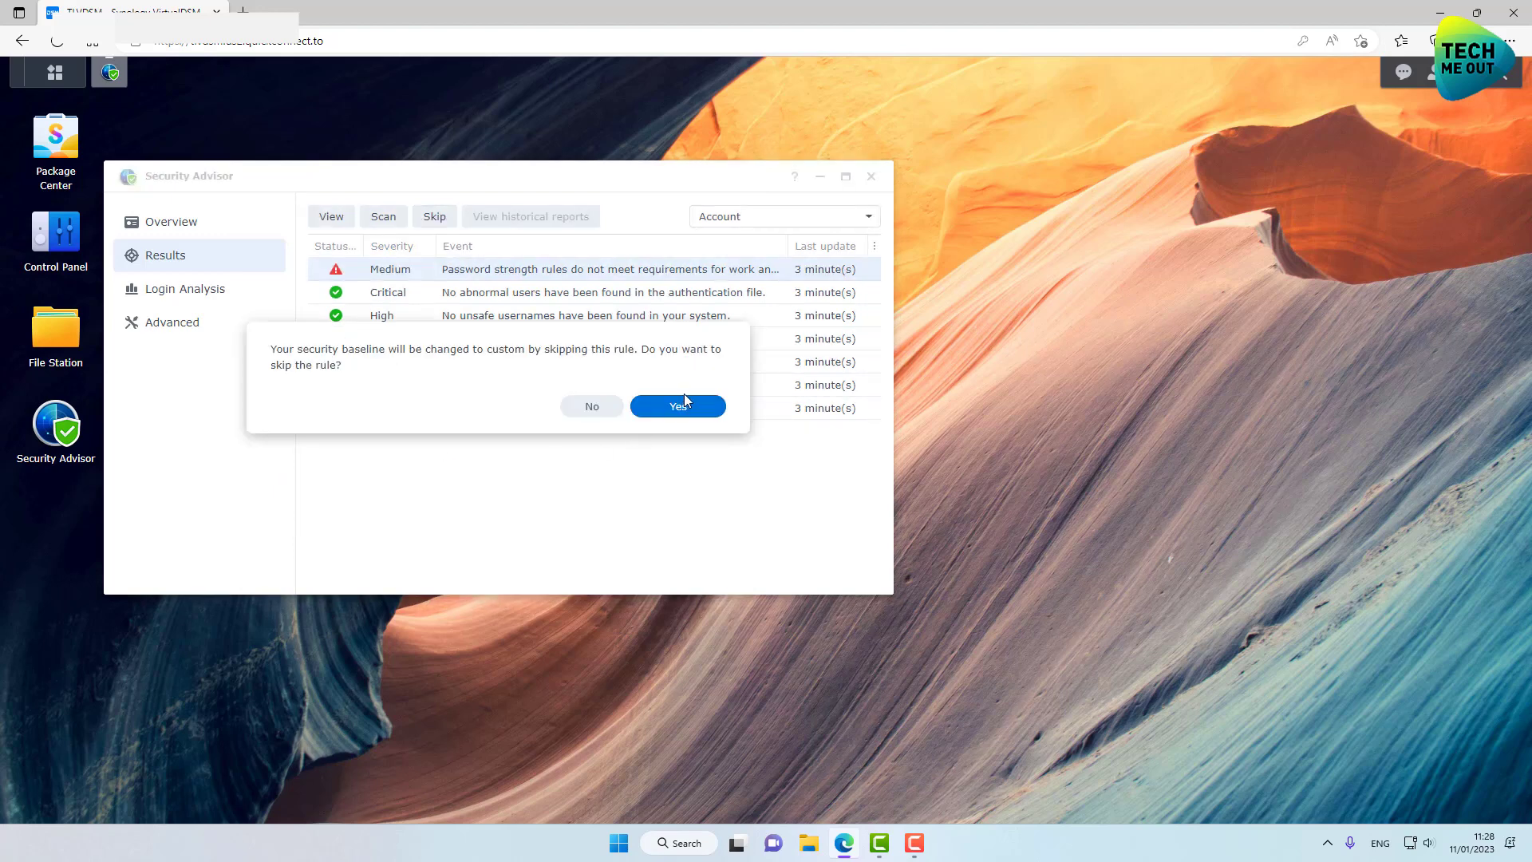
left_click(683, 409)
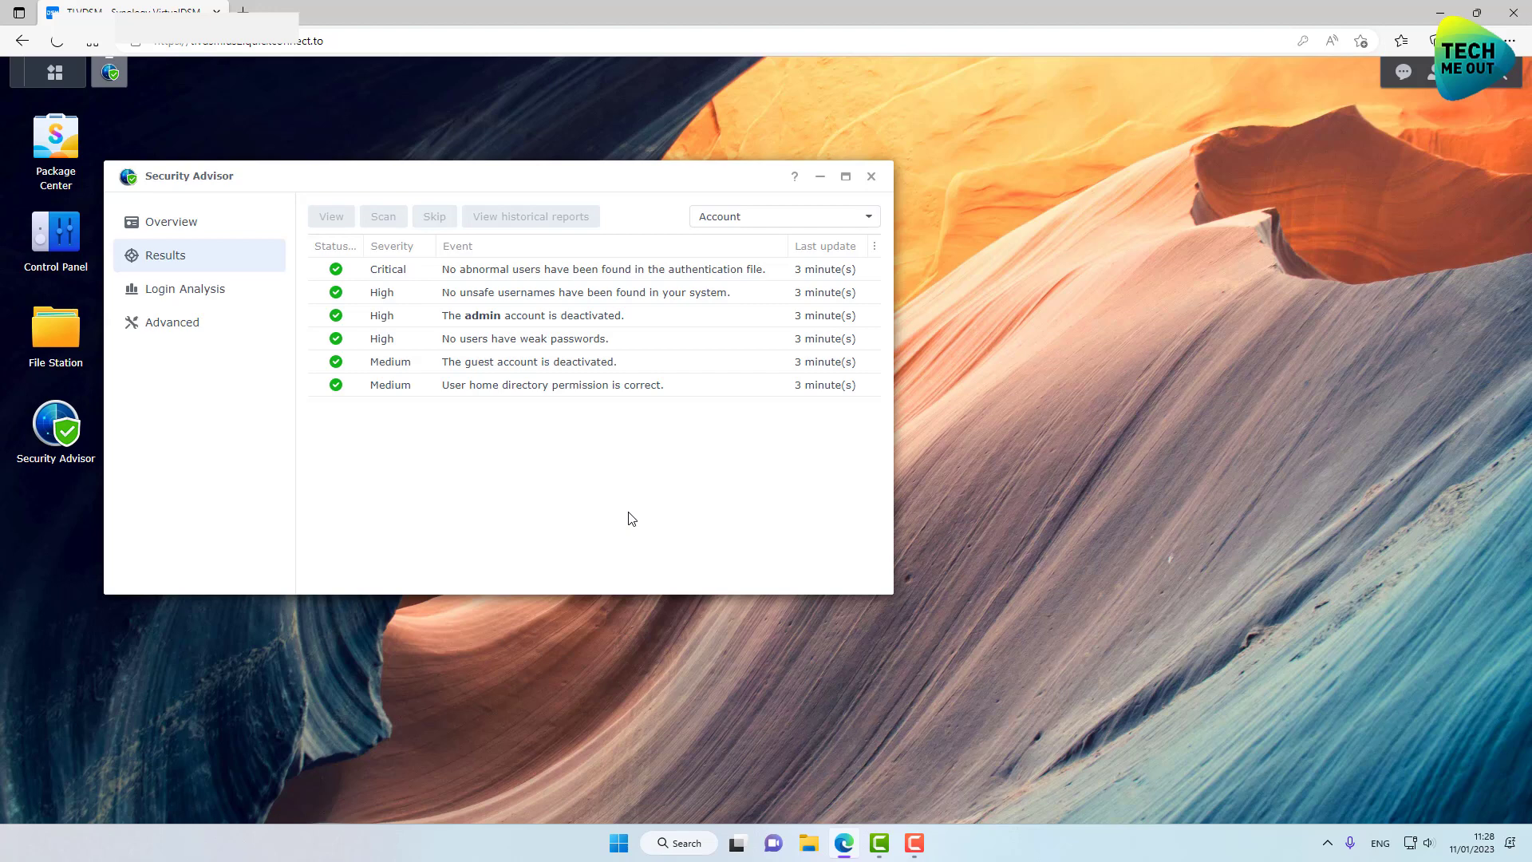
Compare the home, work and custom security baselines in the advanced settings, leaving Custom selected
left_click(206, 342)
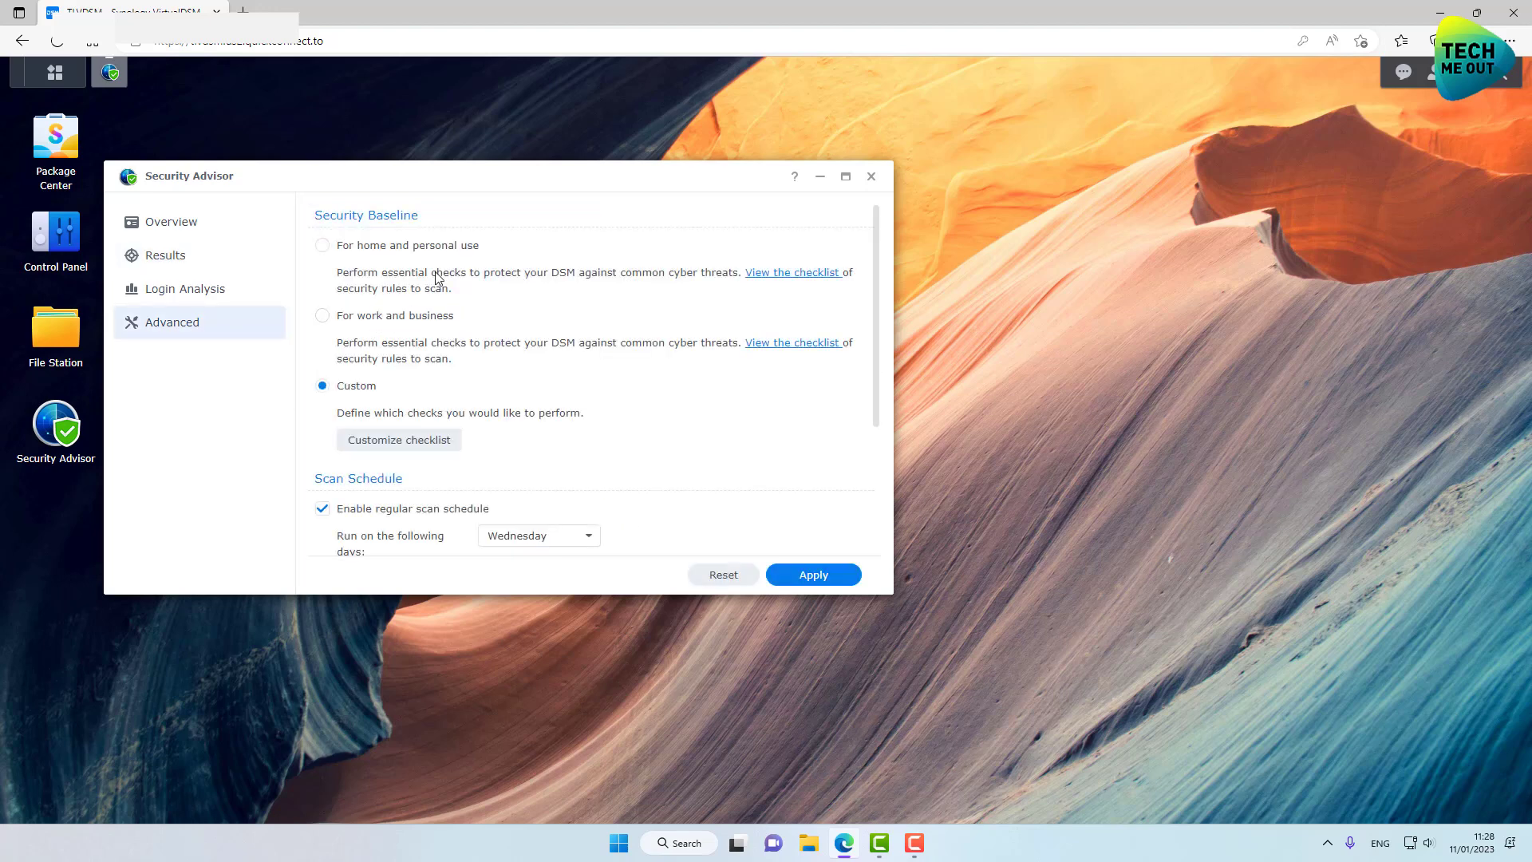
left_click(419, 322)
left_click(414, 250)
left_click(416, 315)
left_click(391, 251)
left_click(412, 317)
left_click(368, 394)
Try to select a storage location for the security reports
scroll(530, 403, "down", 3)
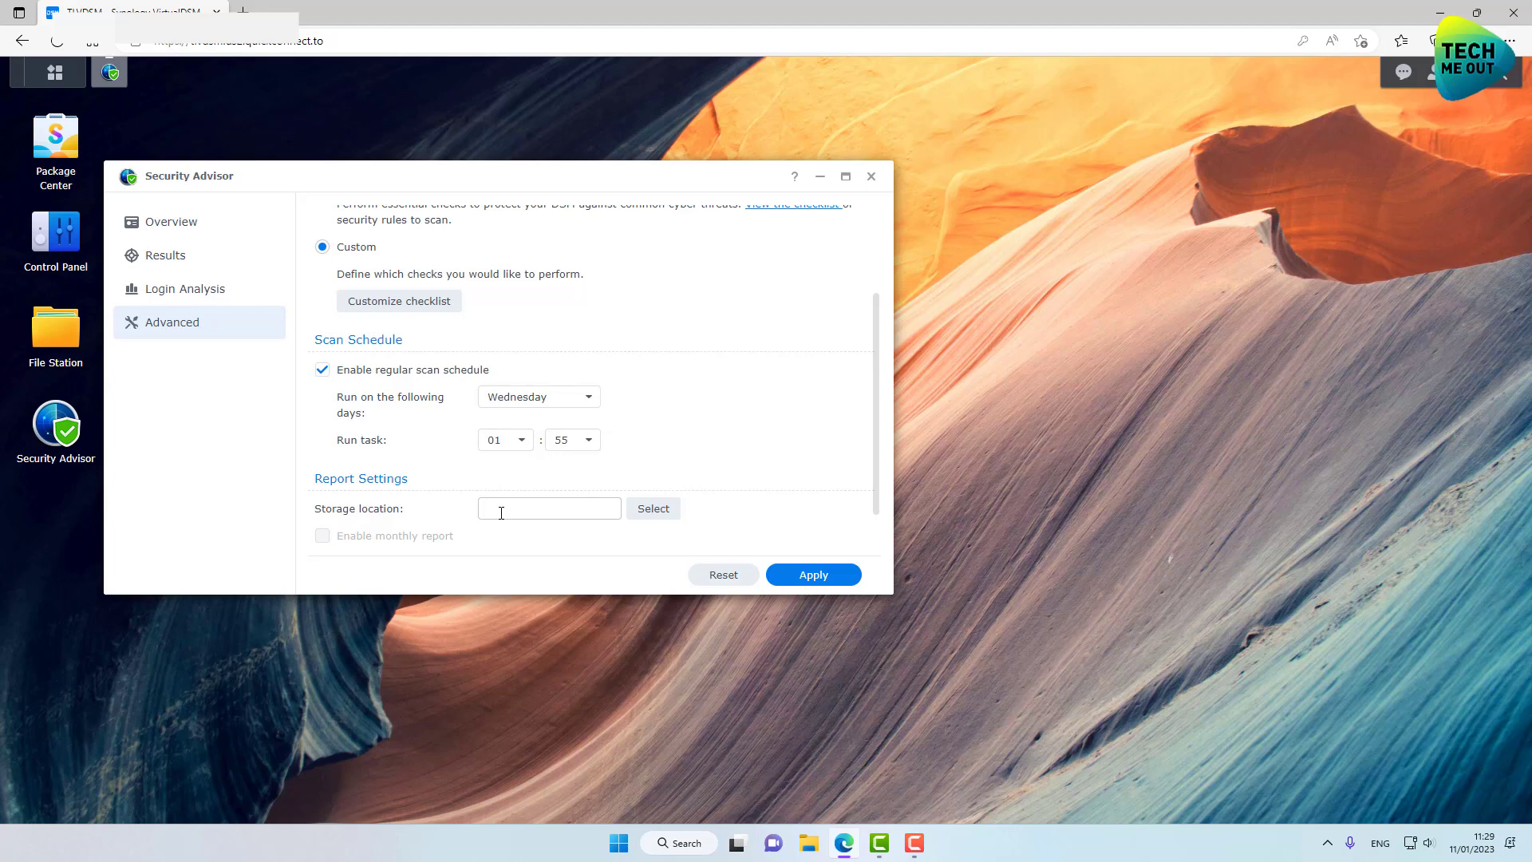
left_click(648, 508)
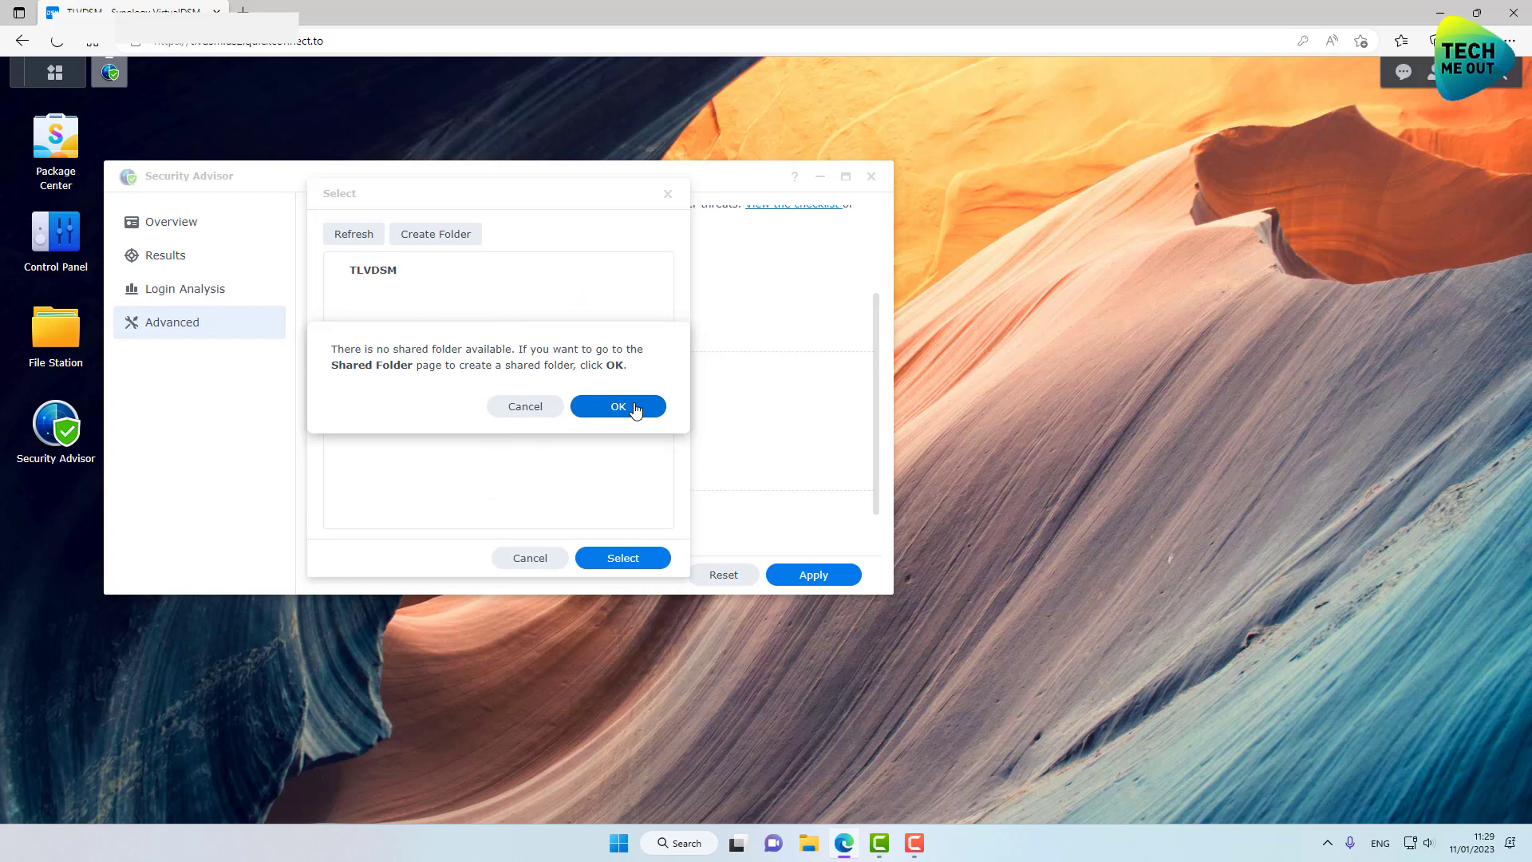
left_click(523, 409)
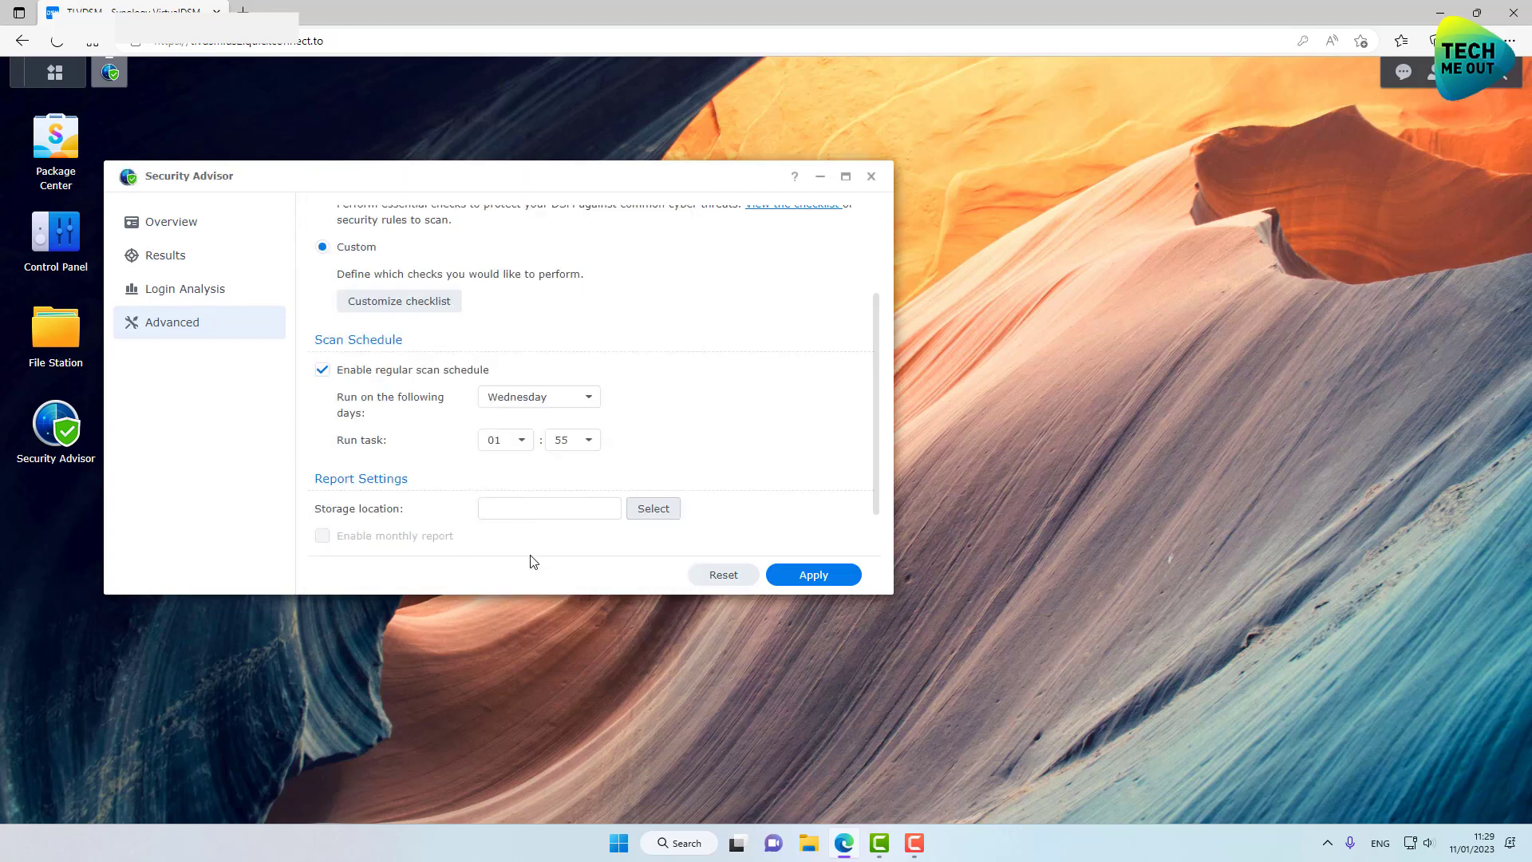